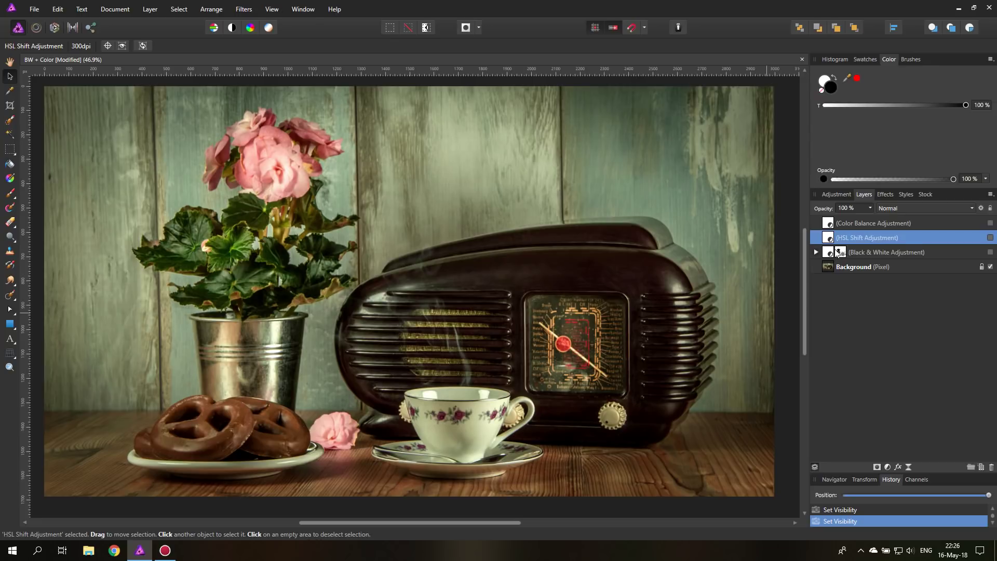
Delete the Color Balance, HSL Shift and Black & White adjustment layers, leaving only the Background layer
{"action": "left_click", "coordinate": [877, 252]}
{"action": "left_click", "coordinate": [874, 225], "text": "shift"}
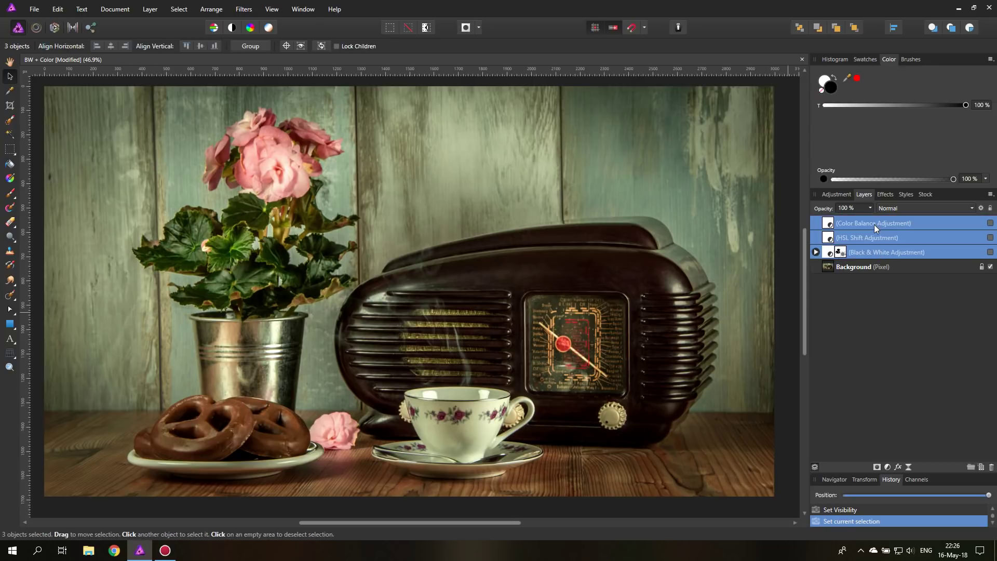
{"action": "left_click", "coordinate": [991, 467]}
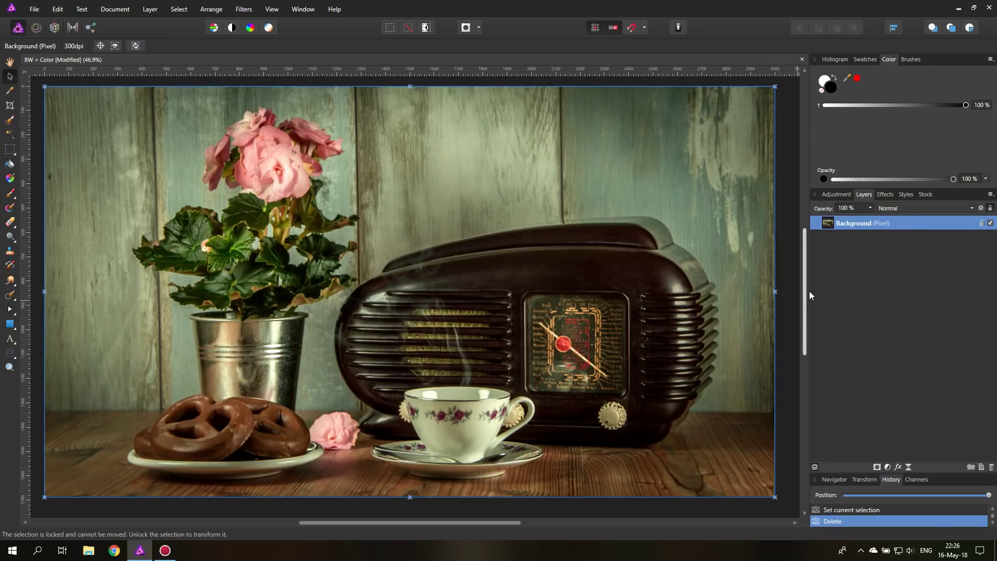
Add a Black and White adjustment above the Background layer and position its settings window clear of the photo
{"action": "left_click", "coordinate": [887, 468]}
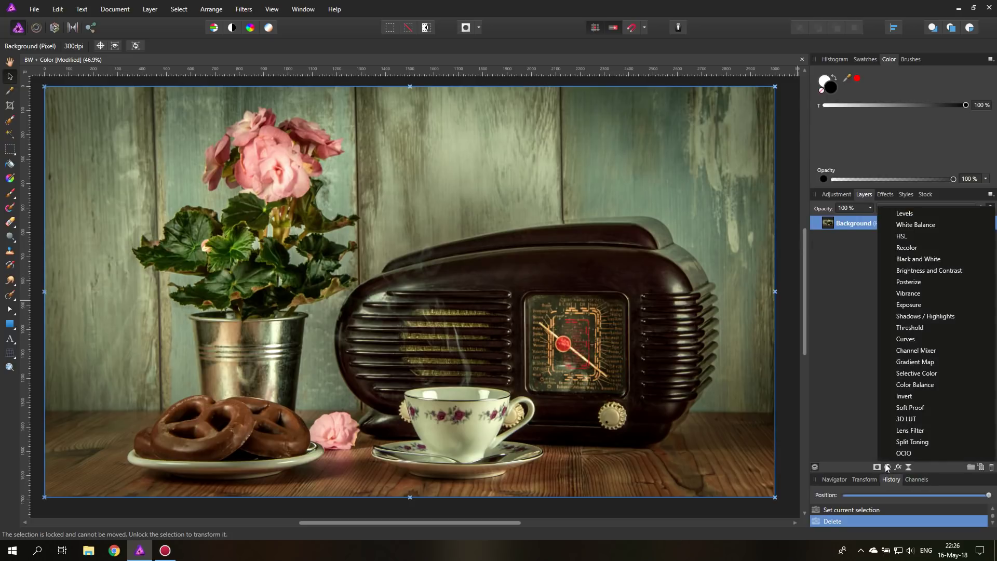
{"action": "left_click", "coordinate": [918, 259]}
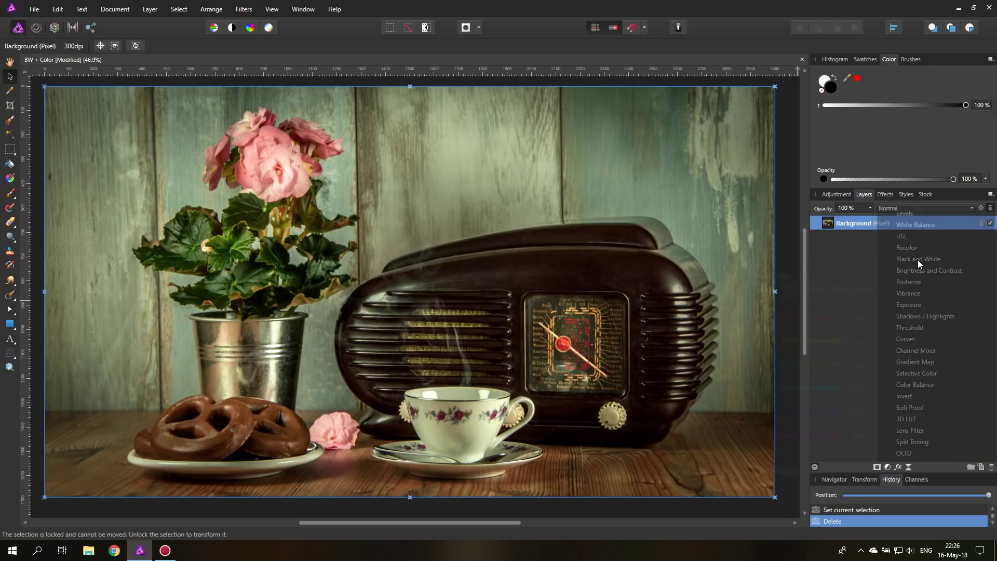
{"action": "left_click_drag", "start_coordinate": [713, 274], "coordinate": [787, 270]}
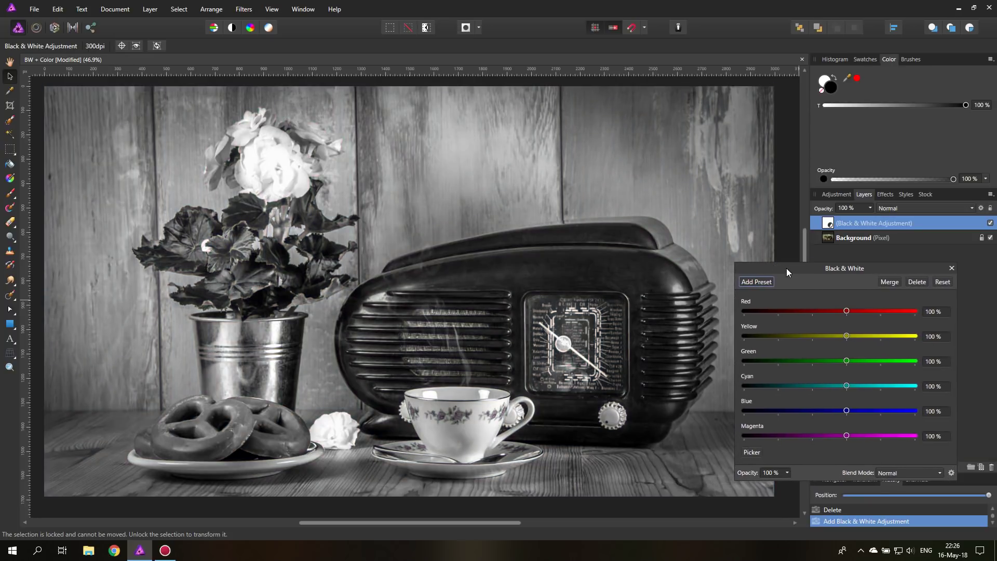
Set the adjustment to Red 64%, Yellow 89%, Green 119%, Cyan 105% and Blue 105%, with Magenta slightly above 110%
{"action": "left_click_drag", "start_coordinate": [847, 310], "coordinate": [871, 438]}
{"action": "left_click", "coordinate": [855, 363]}
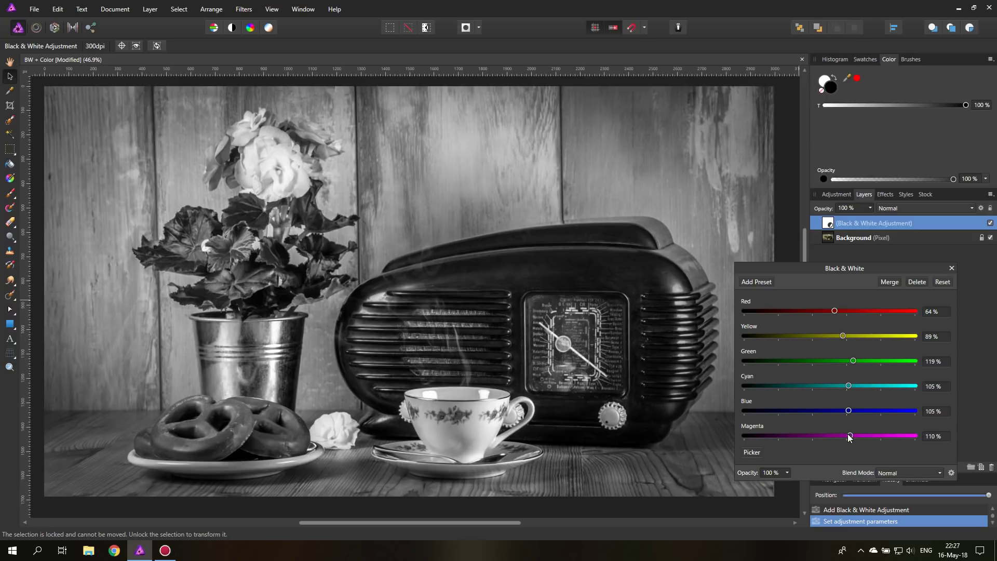
{"action": "left_click_drag", "start_coordinate": [851, 437], "coordinate": [855, 436]}
{"action": "left_click", "coordinate": [952, 269]}
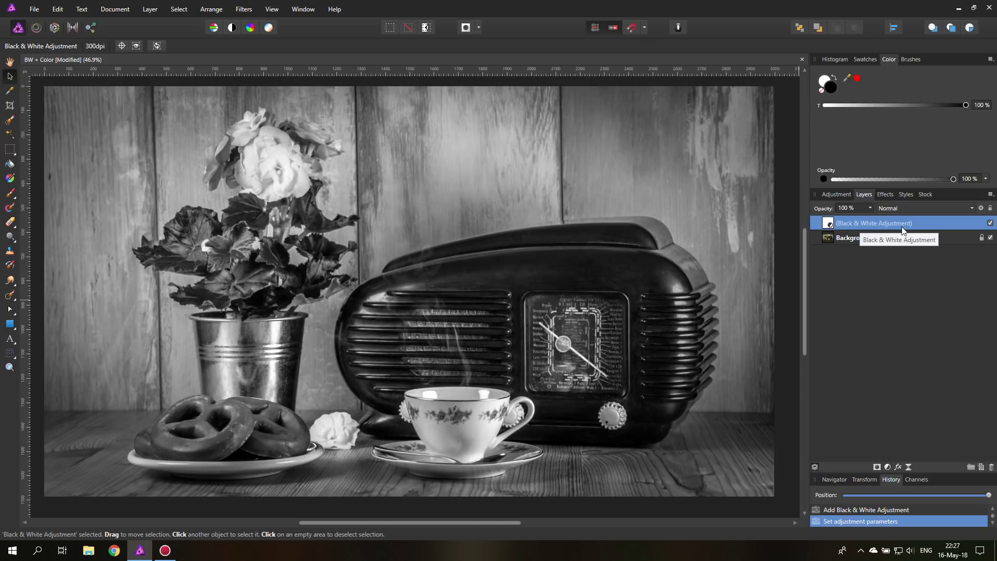
Add a mask to the Black & White adjustment layer and select that mask
{"action": "left_click", "coordinate": [877, 467]}
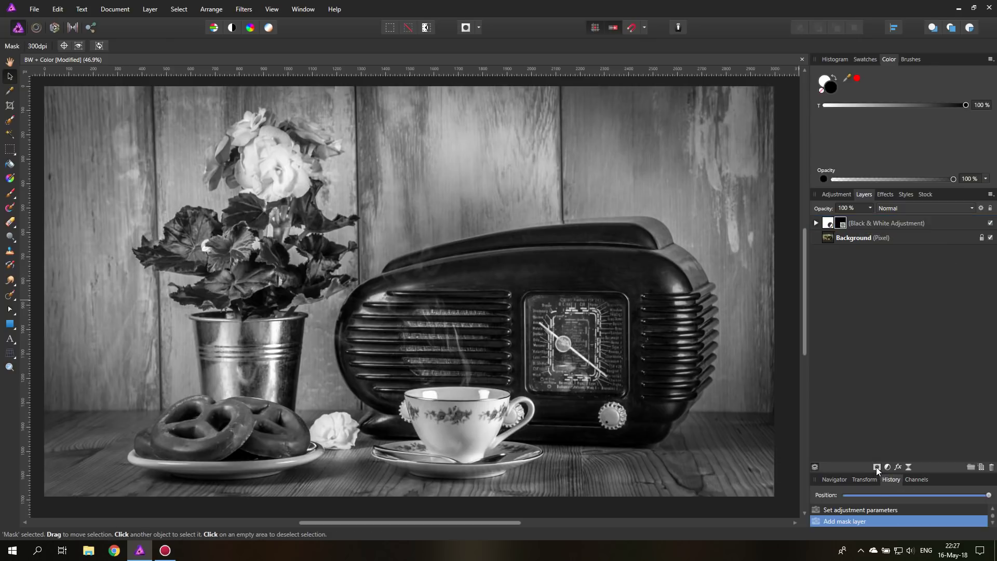
{"action": "left_click", "coordinate": [817, 223]}
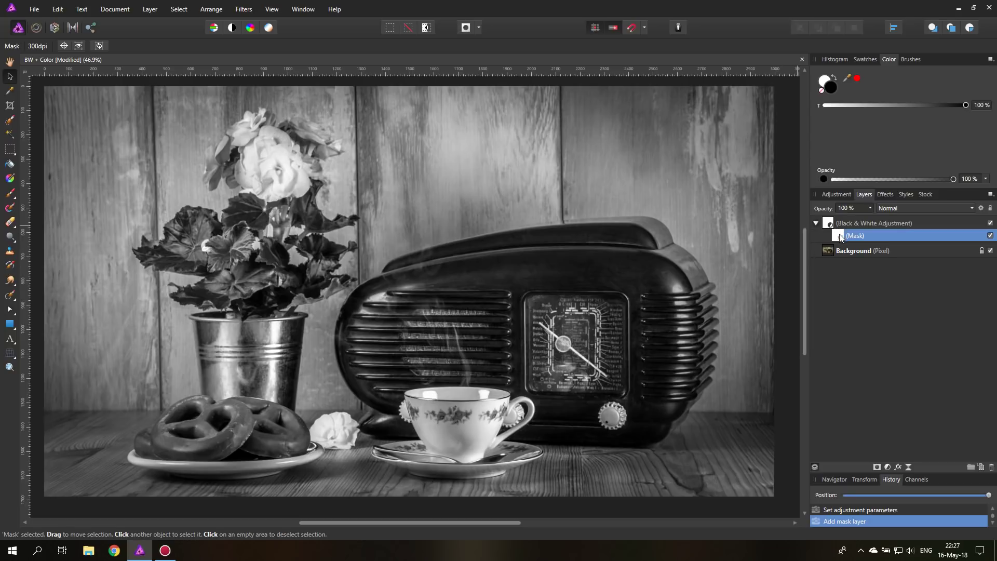
{"action": "left_click", "coordinate": [840, 235]}
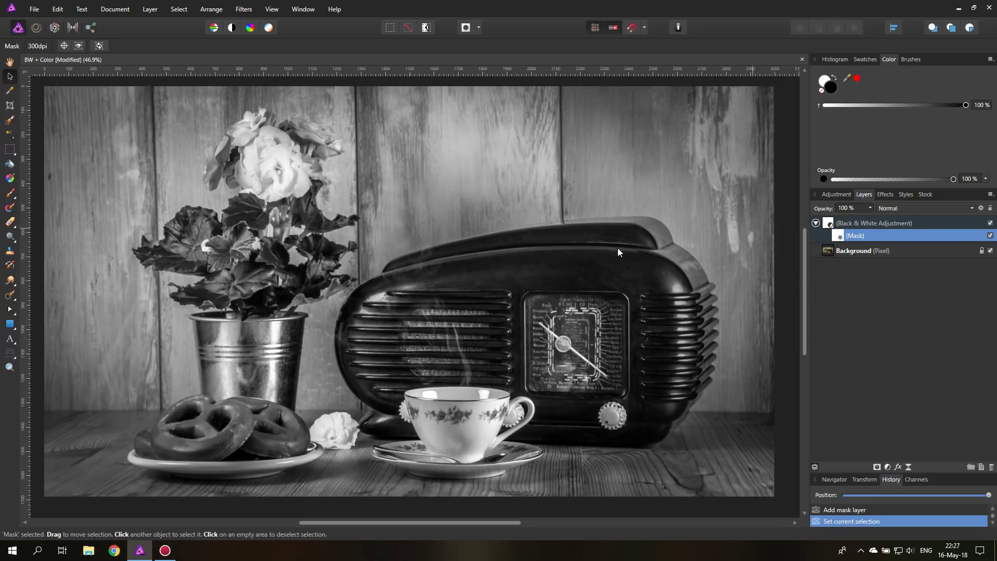
Set up the Paint Brush for the mask with black as the colour and a width of 66 px
{"action": "left_click", "coordinate": [10, 368]}
{"action": "left_click", "coordinate": [234, 168]}
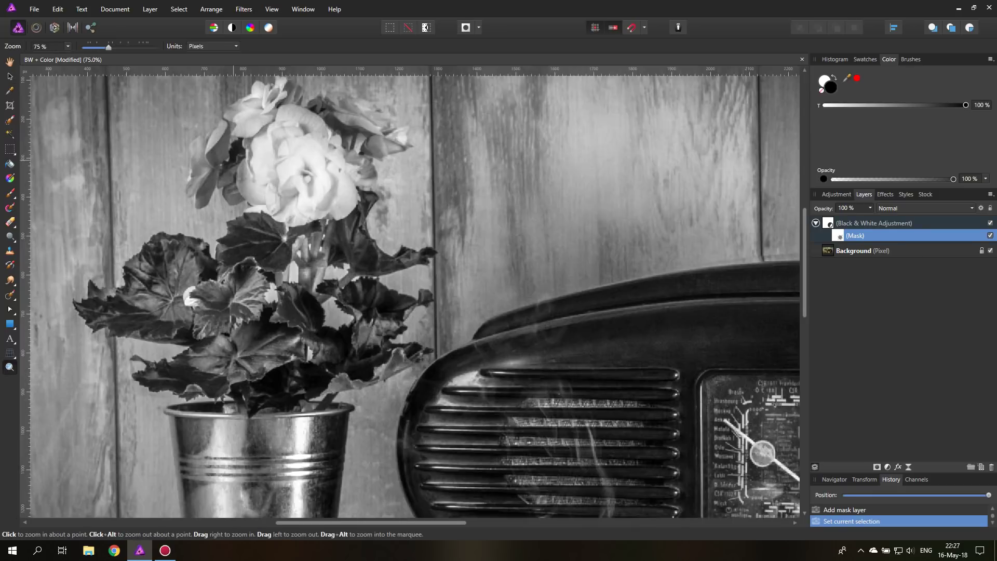
{"action": "left_click", "coordinate": [234, 168]}
{"action": "scroll", "coordinate": [271, 168], "scroll_direction": "up", "scroll_amount": 2}
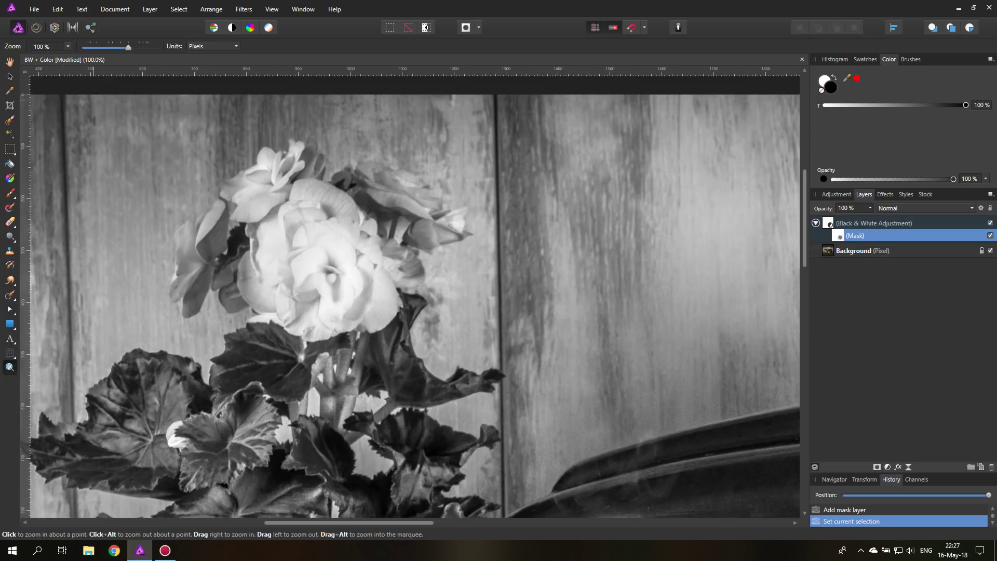
{"action": "left_click", "coordinate": [10, 192]}
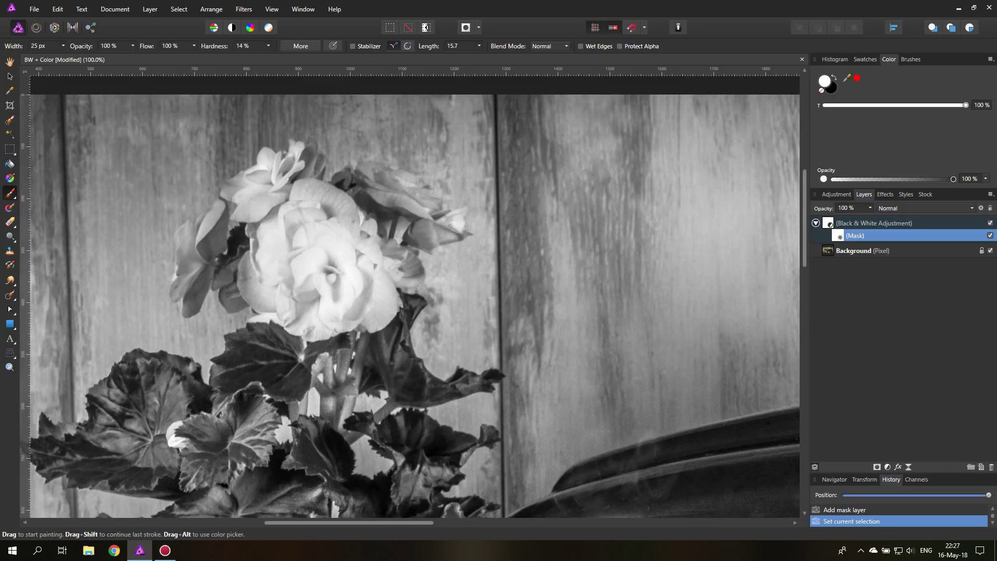
{"action": "left_click", "coordinate": [835, 78]}
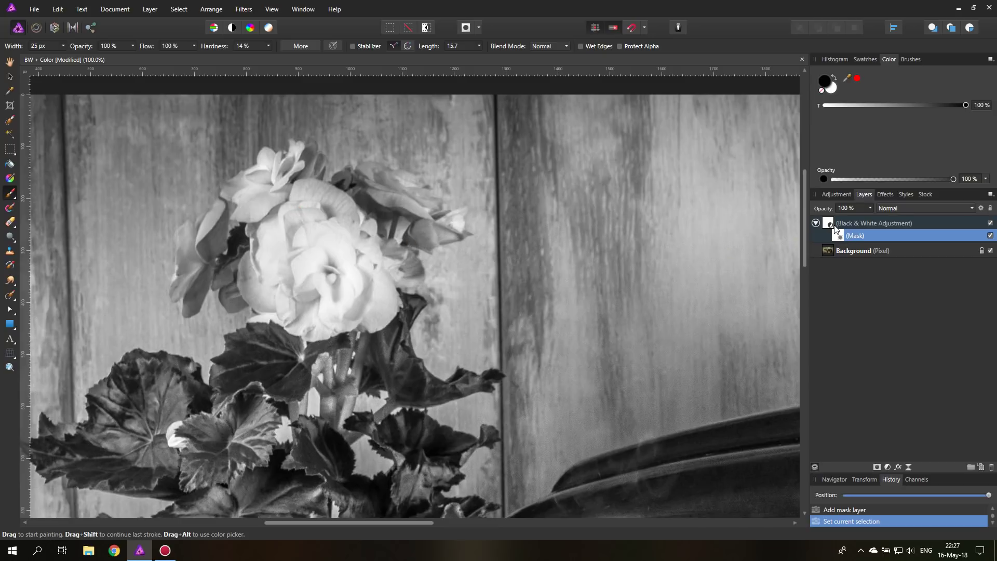
{"action": "left_click", "coordinate": [292, 235]}
{"action": "left_click", "coordinate": [834, 78]}
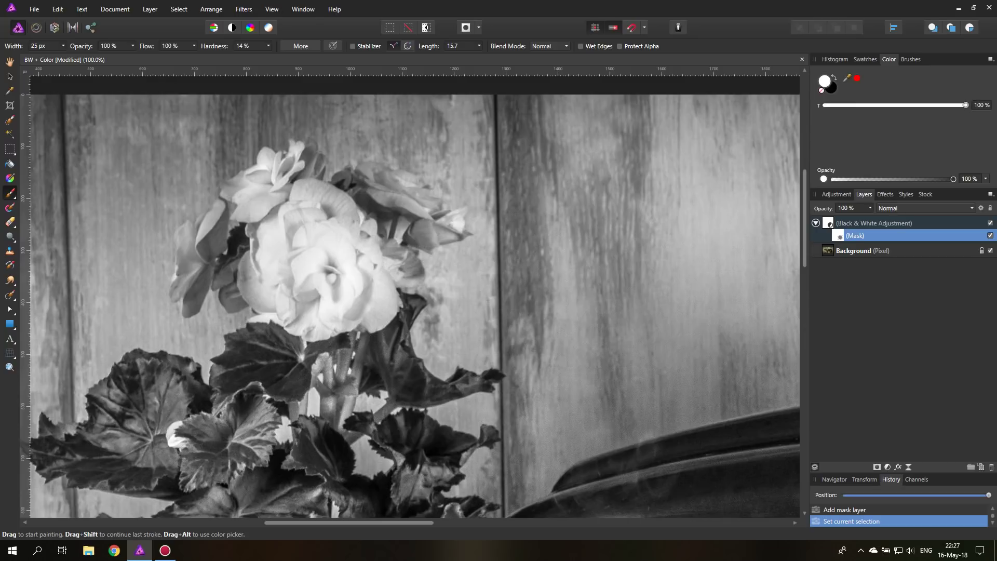
{"action": "left_click", "coordinate": [835, 78]}
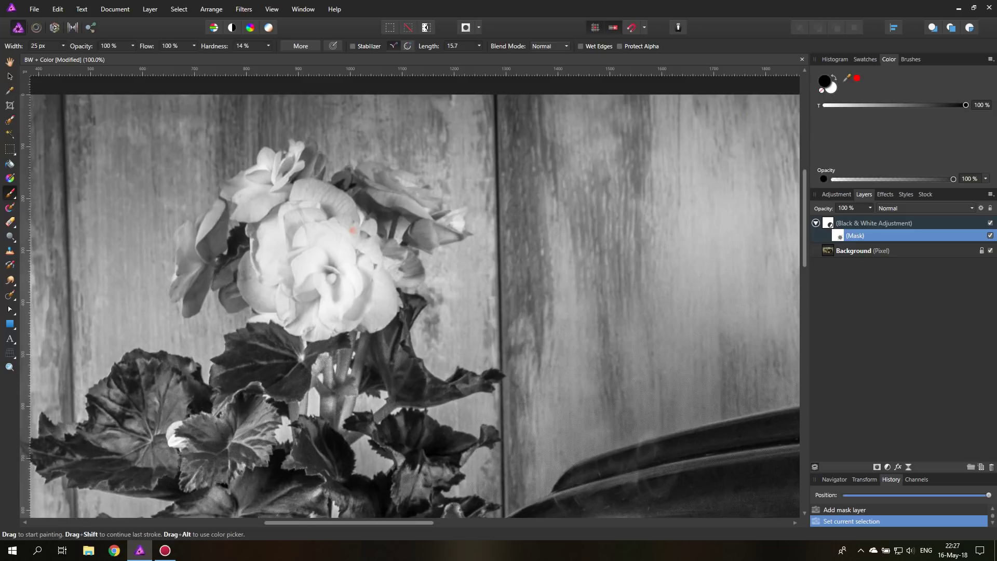
{"action": "left_click", "coordinate": [64, 46]}
{"action": "left_click", "coordinate": [64, 47]}
Paint black on the mask over the left blossoms and the left part of the central bloom to reveal their colour
{"action": "left_click", "coordinate": [9, 367]}
{"action": "left_click", "coordinate": [236, 253]}
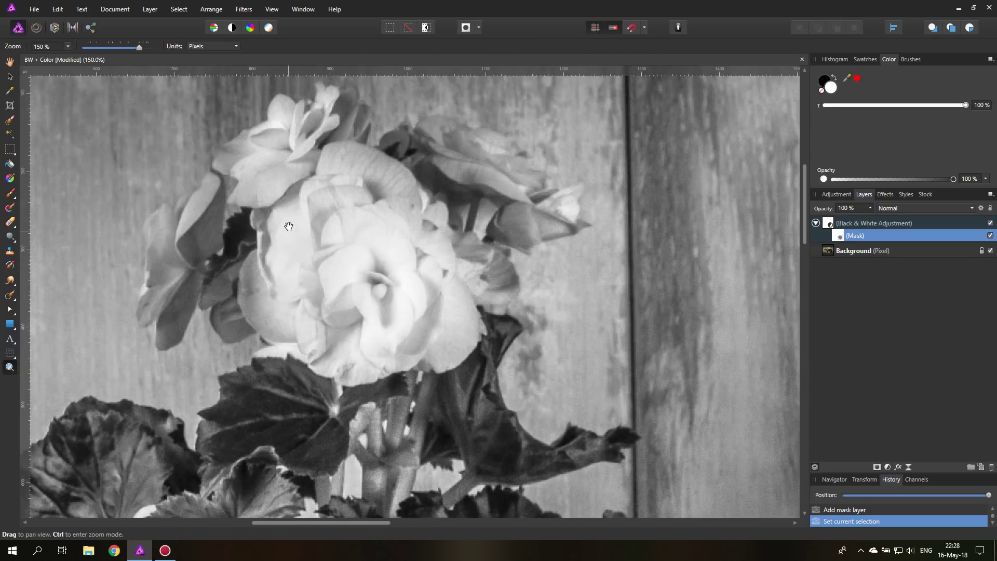
{"action": "left_click_drag", "start_coordinate": [288, 227], "coordinate": [291, 286]}
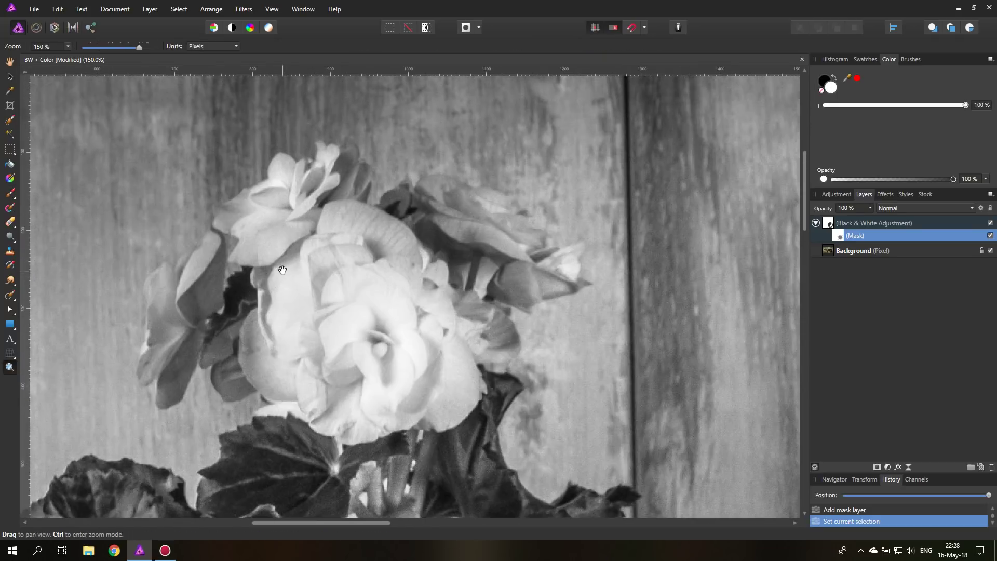
{"action": "left_click", "coordinate": [10, 194]}
{"action": "mouse_move", "coordinate": [340, 322]}
{"action": "left_mouse_down"}
{"action": "mouse_move", "coordinate": [333, 309]}
{"action": "mouse_move", "coordinate": [281, 358]}
{"action": "mouse_move", "coordinate": [291, 385]}
{"action": "mouse_move", "coordinate": [261, 366]}
{"action": "mouse_move", "coordinate": [310, 390]}
{"action": "mouse_move", "coordinate": [227, 378]}
{"action": "mouse_move", "coordinate": [234, 345]}
{"action": "mouse_move", "coordinate": [184, 353]}
{"action": "mouse_move", "coordinate": [166, 398]}
{"action": "mouse_move", "coordinate": [146, 351]}
{"action": "mouse_move", "coordinate": [164, 273]}
{"action": "mouse_move", "coordinate": [197, 332]}
{"action": "mouse_move", "coordinate": [219, 244]}
{"action": "mouse_move", "coordinate": [218, 301]}
{"action": "left_mouse_up"}
{"action": "mouse_move", "coordinate": [267, 229]}
{"action": "left_mouse_down"}
{"action": "mouse_move", "coordinate": [260, 328]}
{"action": "mouse_move", "coordinate": [280, 213]}
{"action": "mouse_move", "coordinate": [250, 192]}
{"action": "mouse_move", "coordinate": [285, 158]}
{"action": "mouse_move", "coordinate": [335, 156]}
{"action": "mouse_move", "coordinate": [326, 148]}
{"action": "mouse_move", "coordinate": [351, 216]}
{"action": "left_mouse_up"}
{"action": "mouse_move", "coordinate": [325, 181]}
{"action": "left_mouse_down"}
{"action": "mouse_move", "coordinate": [294, 224]}
{"action": "mouse_move", "coordinate": [338, 239]}
{"action": "mouse_move", "coordinate": [411, 231]}
{"action": "mouse_move", "coordinate": [395, 281]}
{"action": "mouse_move", "coordinate": [431, 307]}
{"action": "mouse_move", "coordinate": [358, 273]}
{"action": "left_mouse_up"}
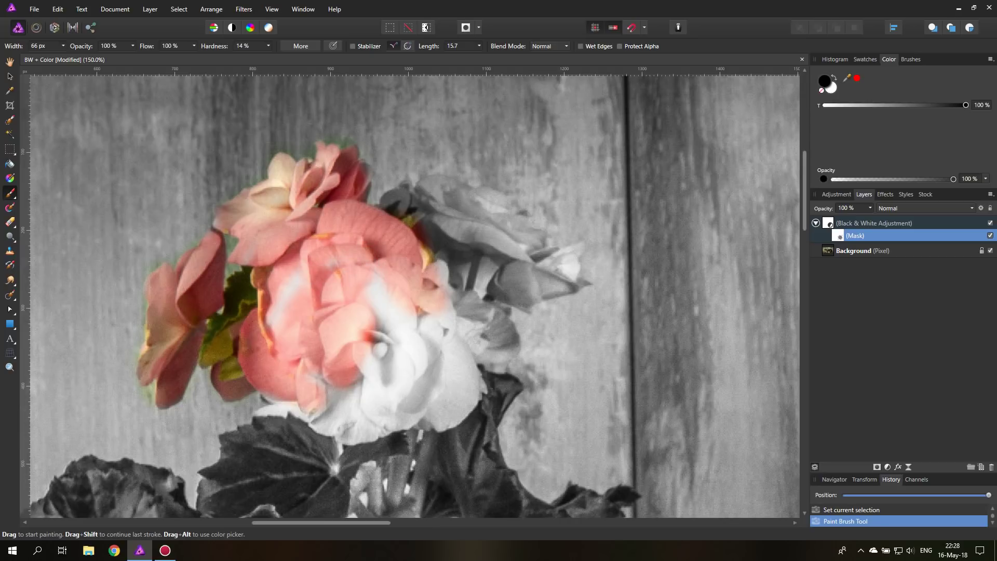
Increase the brush width to 151 px and paint the remaining central and right-hand blossoms back to colour
{"action": "left_click", "coordinate": [62, 46]}
{"action": "left_click_drag", "start_coordinate": [65, 55], "coordinate": [73, 55]}
{"action": "mouse_move", "coordinate": [379, 283]}
{"action": "left_mouse_down"}
{"action": "mouse_move", "coordinate": [319, 379]}
{"action": "mouse_move", "coordinate": [333, 421]}
{"action": "mouse_move", "coordinate": [447, 363]}
{"action": "mouse_move", "coordinate": [471, 280]}
{"action": "mouse_move", "coordinate": [405, 205]}
{"action": "mouse_move", "coordinate": [502, 237]}
{"action": "mouse_move", "coordinate": [545, 280]}
{"action": "mouse_move", "coordinate": [512, 327]}
{"action": "mouse_move", "coordinate": [520, 467]}
{"action": "left_mouse_up"}
Paint black on the mask over the plant's upper, left and lower leaves to reveal their green
{"action": "mouse_move", "coordinate": [407, 422]}
{"action": "left_mouse_down"}
{"action": "mouse_move", "coordinate": [472, 205]}
{"action": "mouse_move", "coordinate": [473, 138]}
{"action": "left_mouse_up"}
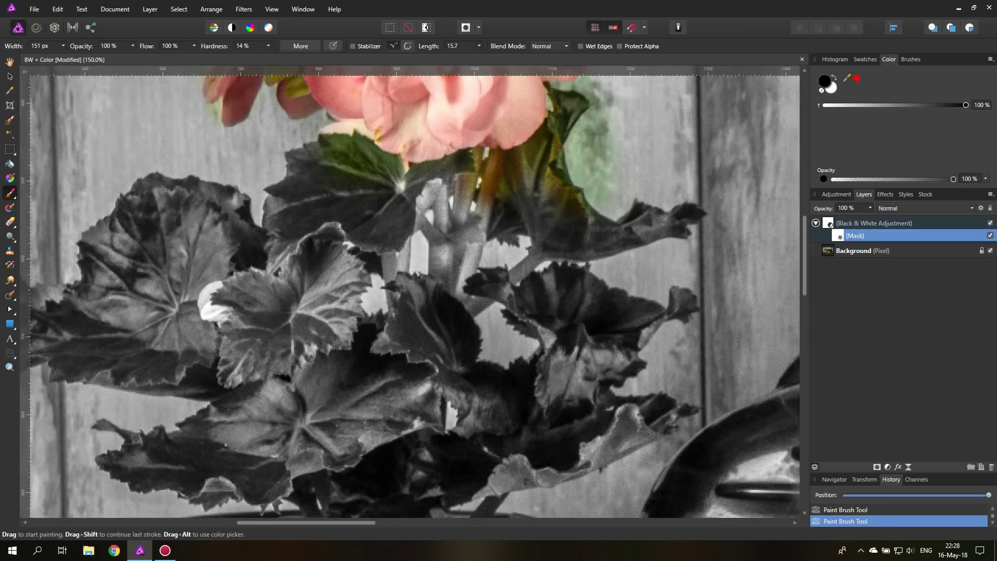
{"action": "left_click_drag", "start_coordinate": [441, 205], "coordinate": [387, 203]}
{"action": "mouse_move", "coordinate": [273, 225]}
{"action": "left_mouse_down"}
{"action": "mouse_move", "coordinate": [283, 268]}
{"action": "mouse_move", "coordinate": [338, 293]}
{"action": "mouse_move", "coordinate": [214, 225]}
{"action": "mouse_move", "coordinate": [135, 218]}
{"action": "mouse_move", "coordinate": [106, 229]}
{"action": "mouse_move", "coordinate": [166, 281]}
{"action": "mouse_move", "coordinate": [85, 293]}
{"action": "mouse_move", "coordinate": [379, 261]}
{"action": "left_mouse_up"}
{"action": "mouse_move", "coordinate": [270, 270]}
{"action": "left_mouse_down"}
{"action": "mouse_move", "coordinate": [312, 306]}
{"action": "mouse_move", "coordinate": [257, 312]}
{"action": "mouse_move", "coordinate": [405, 317]}
{"action": "mouse_move", "coordinate": [468, 249]}
{"action": "mouse_move", "coordinate": [571, 291]}
{"action": "mouse_move", "coordinate": [437, 362]}
{"action": "mouse_move", "coordinate": [431, 405]}
{"action": "mouse_move", "coordinate": [364, 410]}
{"action": "mouse_move", "coordinate": [463, 426]}
{"action": "mouse_move", "coordinate": [650, 338]}
{"action": "left_mouse_up"}
{"action": "left_click_drag", "start_coordinate": [660, 431], "coordinate": [751, 436]}
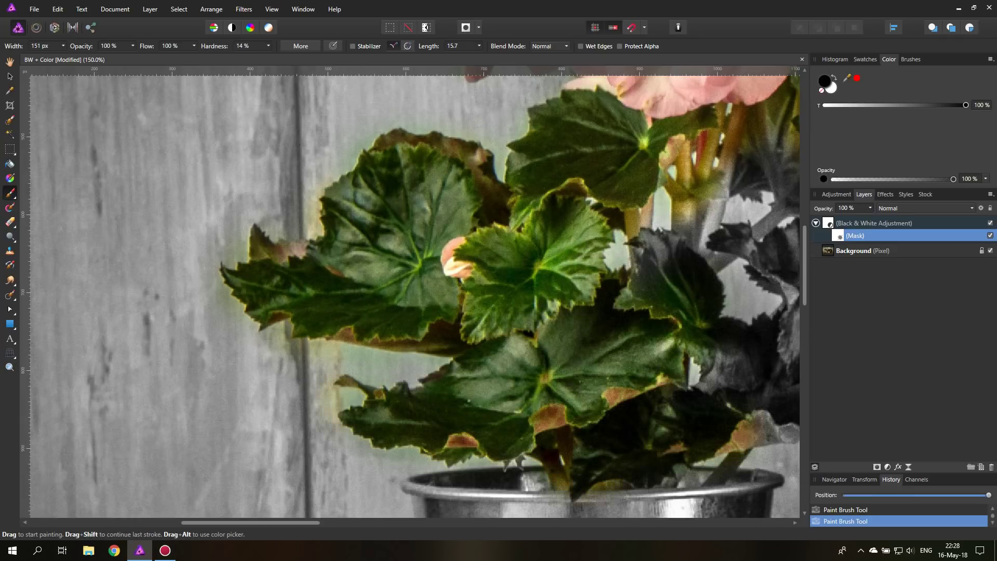
Paint black on the mask over the stems and the right-hand leaves, including their outer tips, to restore their colour
{"action": "left_click_drag", "start_coordinate": [571, 364], "coordinate": [338, 281]}
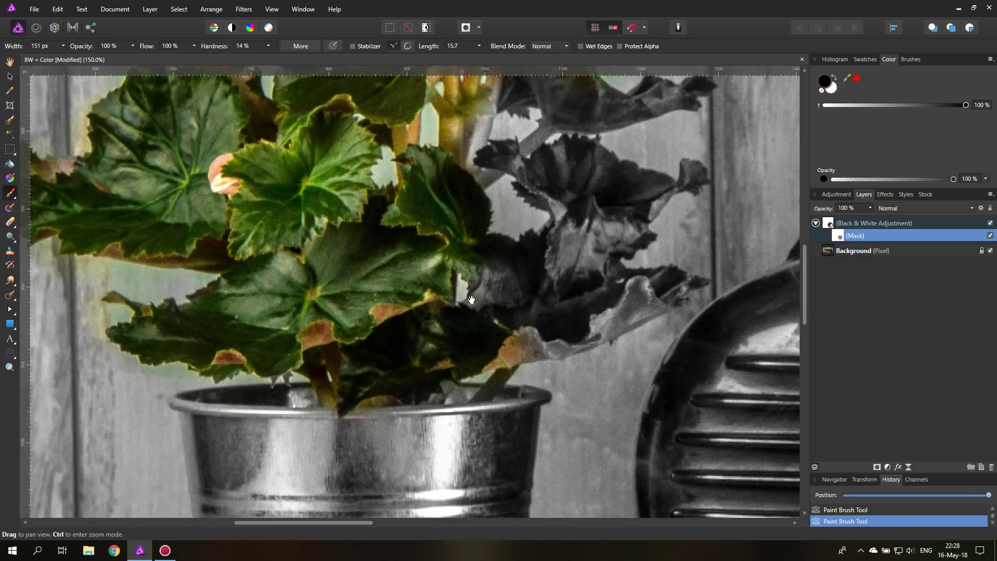
{"action": "mouse_move", "coordinate": [572, 275]}
{"action": "left_mouse_down"}
{"action": "mouse_move", "coordinate": [553, 234]}
{"action": "mouse_move", "coordinate": [493, 276]}
{"action": "mouse_move", "coordinate": [499, 133]}
{"action": "left_mouse_up"}
{"action": "left_click_drag", "start_coordinate": [616, 226], "coordinate": [502, 184]}
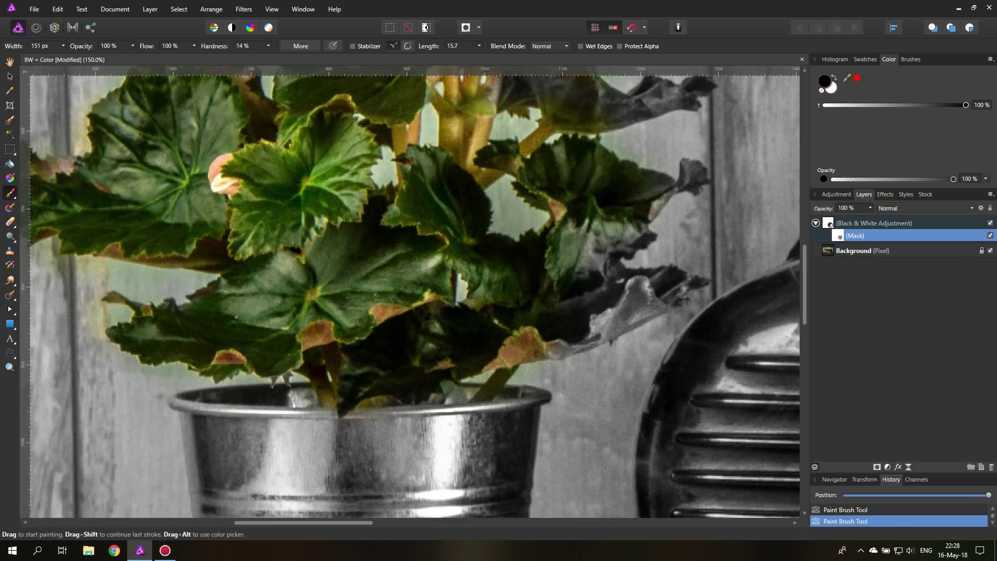
{"action": "mouse_move", "coordinate": [680, 169]}
{"action": "left_mouse_down"}
{"action": "mouse_move", "coordinate": [605, 252]}
{"action": "mouse_move", "coordinate": [676, 291]}
{"action": "left_mouse_up"}
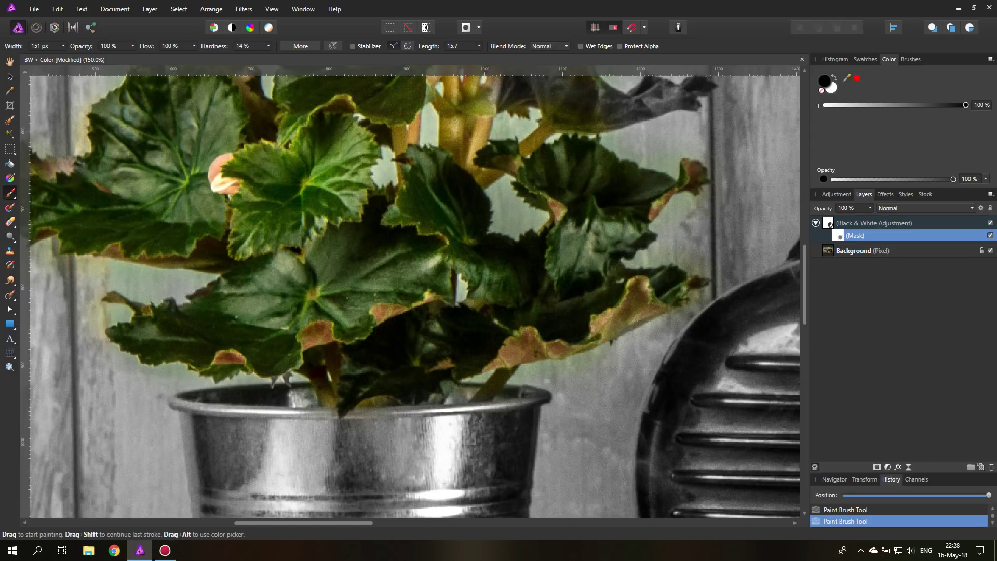
{"action": "key", "text": "space"}
{"action": "left_click_drag", "start_coordinate": [588, 167], "coordinate": [518, 358]}
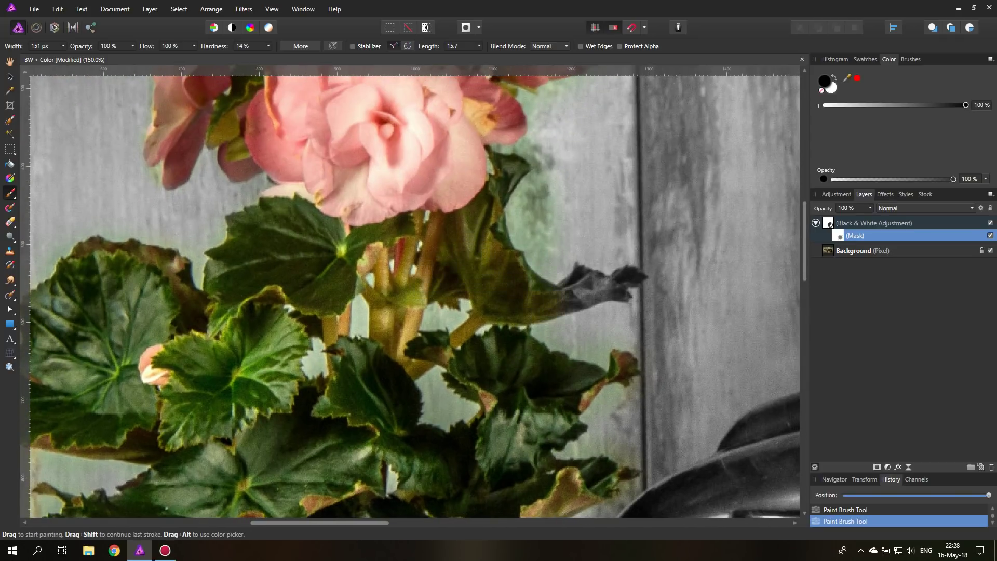
{"action": "left_click_drag", "start_coordinate": [580, 291], "coordinate": [631, 273]}
{"action": "scroll", "coordinate": [410, 291], "scroll_direction": "up", "scroll_amount": 4}
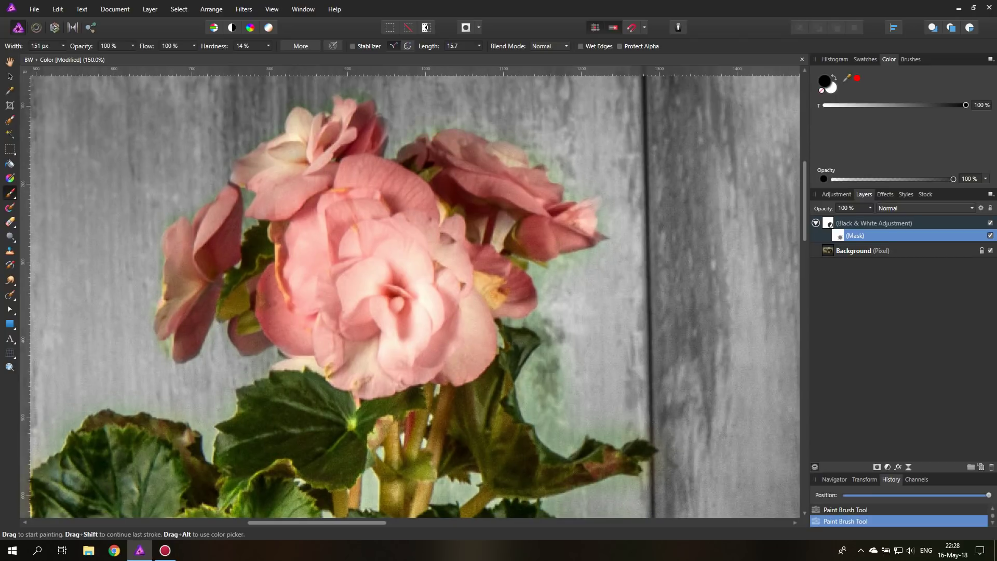
Set the Paint Brush to white with a width of 40 px for cleaning the mask around the far-left leaf
{"action": "key", "text": "space"}
{"action": "left_click_drag", "start_coordinate": [332, 364], "coordinate": [462, 96]}
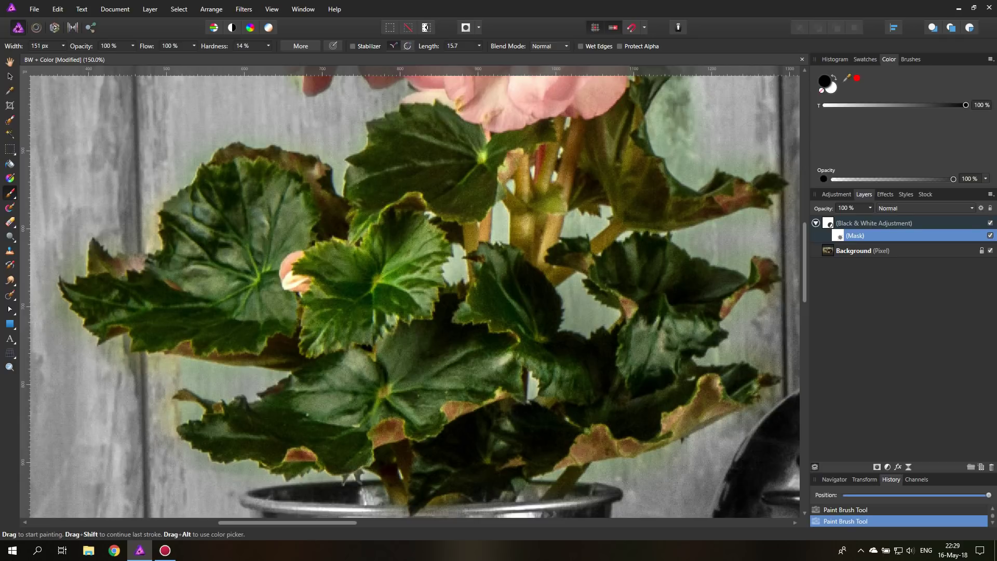
{"action": "scroll", "coordinate": [411, 291], "scroll_direction": "left", "scroll_amount": 5}
{"action": "scroll", "coordinate": [411, 291], "scroll_direction": "up", "scroll_amount": 1}
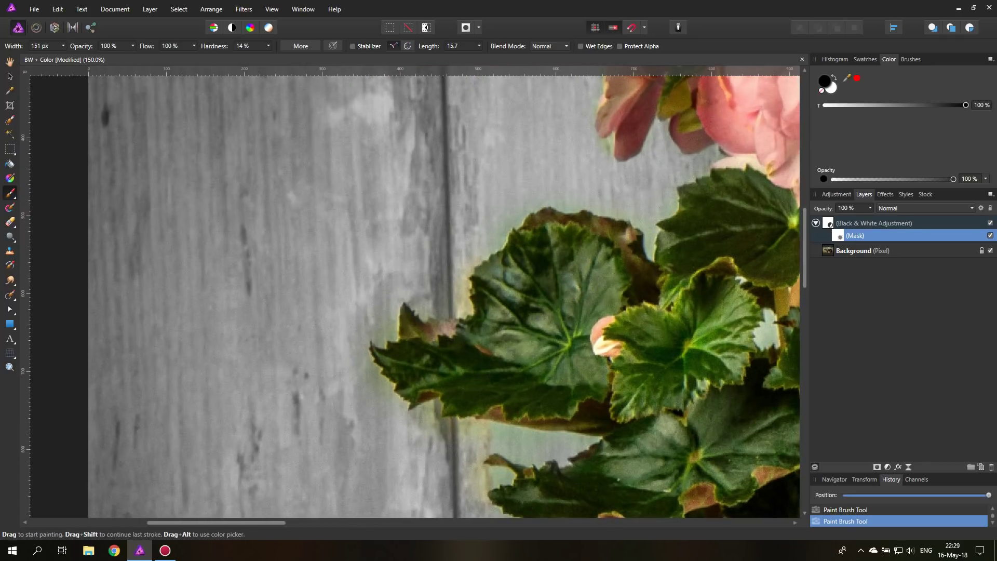
{"action": "left_click", "coordinate": [835, 75]}
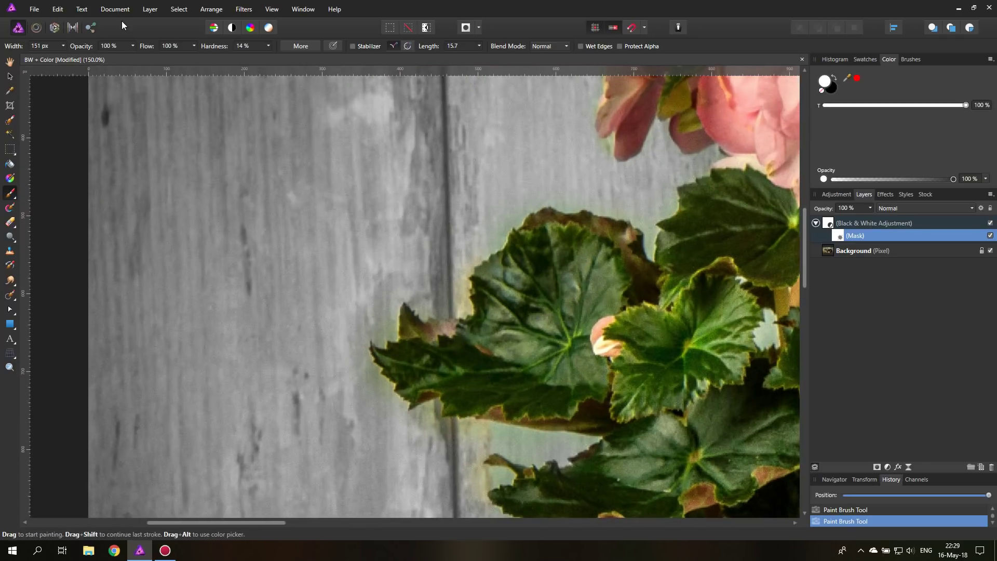
{"action": "left_click", "coordinate": [62, 47]}
{"action": "left_click", "coordinate": [9, 368]}
{"action": "key", "text": "x"}
{"action": "left_click", "coordinate": [385, 337]}
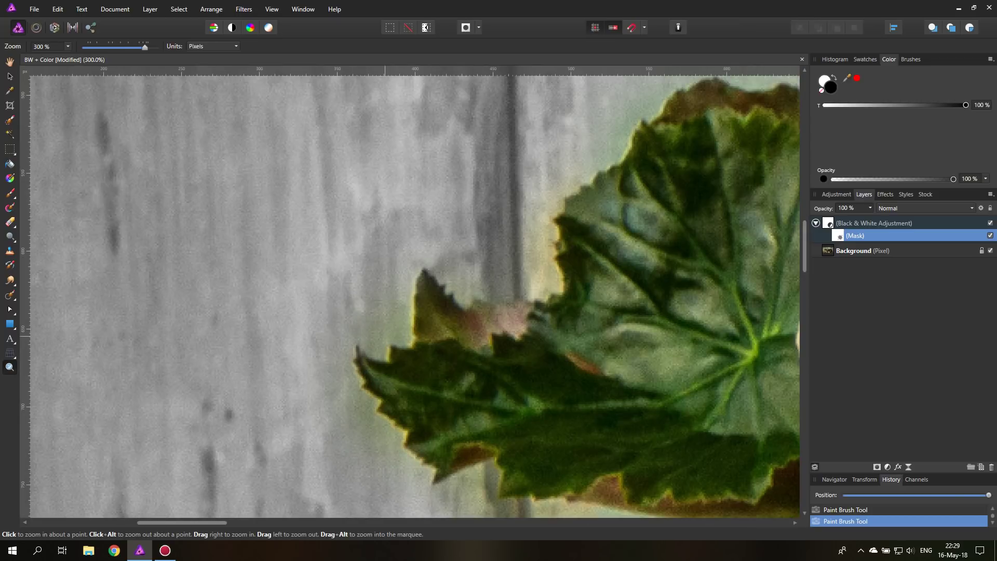
{"action": "left_click", "coordinate": [10, 193]}
{"action": "key", "text": "x"}
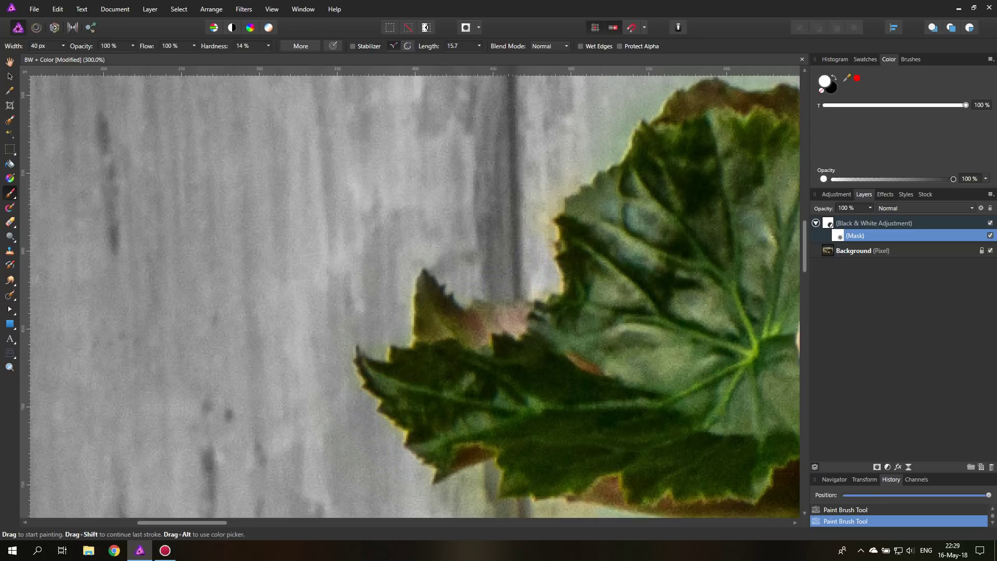
Paint white on the mask along the outer edges of the left-hand leaves to return the surrounding wall to grey
{"action": "key", "text": "space"}
{"action": "left_click_drag", "start_coordinate": [492, 220], "coordinate": [220, 272]}
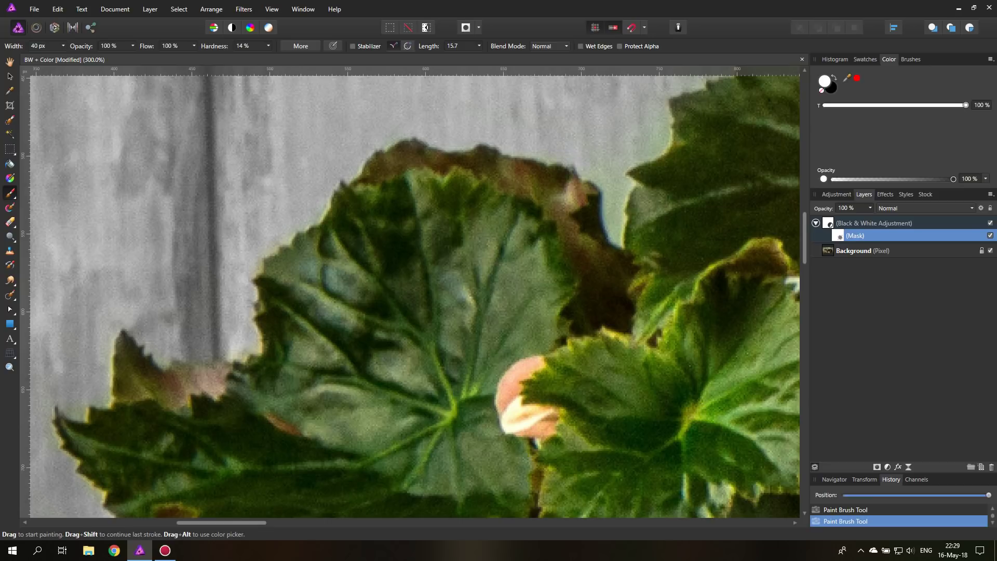
{"action": "mouse_move", "coordinate": [590, 156]}
{"action": "left_mouse_down"}
{"action": "mouse_move", "coordinate": [612, 211]}
{"action": "mouse_move", "coordinate": [649, 130]}
{"action": "mouse_move", "coordinate": [379, 330]}
{"action": "left_mouse_up"}
{"action": "key", "text": "space"}
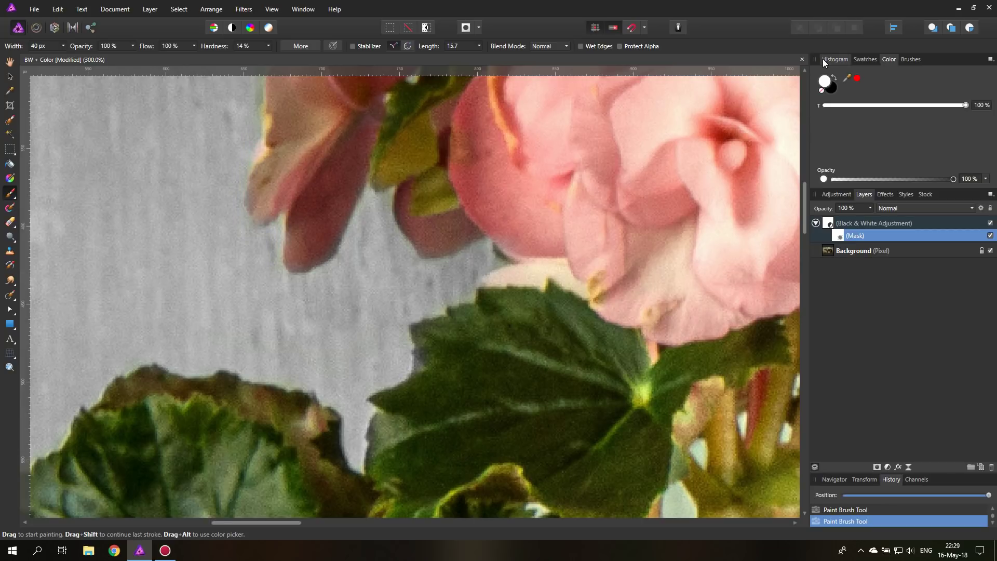
Paint white on the mask around the hanging left petals and the uppermost blossoms to remove the coloured fringe from the wall
{"action": "key", "text": "x"}
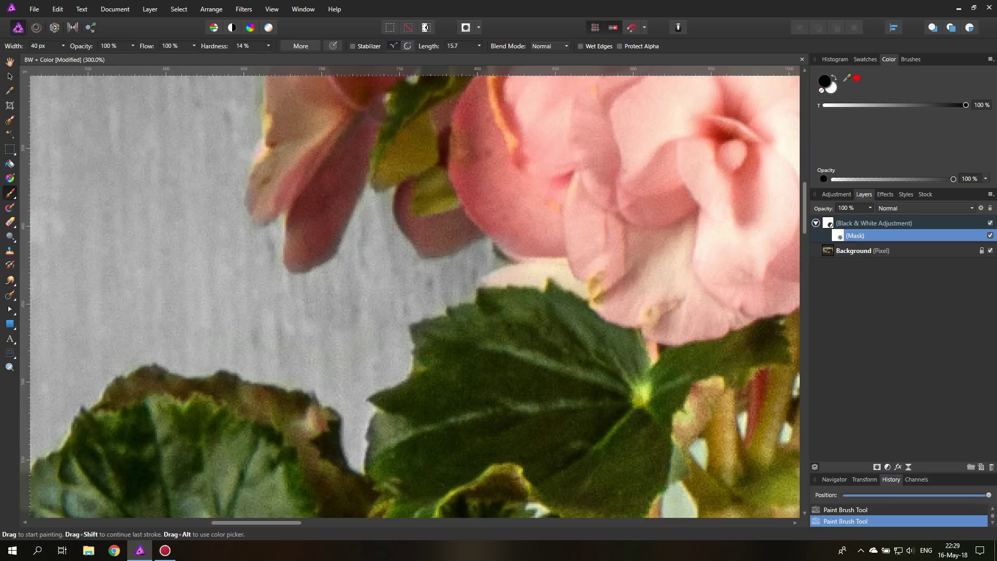
{"action": "left_click", "coordinate": [834, 77]}
{"action": "key", "text": "space"}
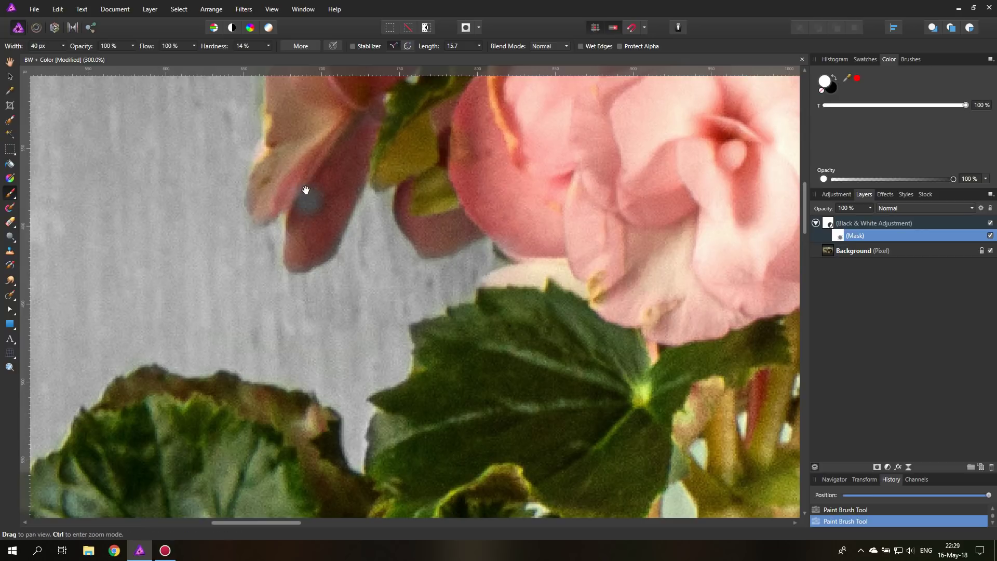
{"action": "mouse_move", "coordinate": [306, 190]}
{"action": "left_mouse_down"}
{"action": "mouse_move", "coordinate": [318, 379]}
{"action": "mouse_move", "coordinate": [372, 398]}
{"action": "left_mouse_up"}
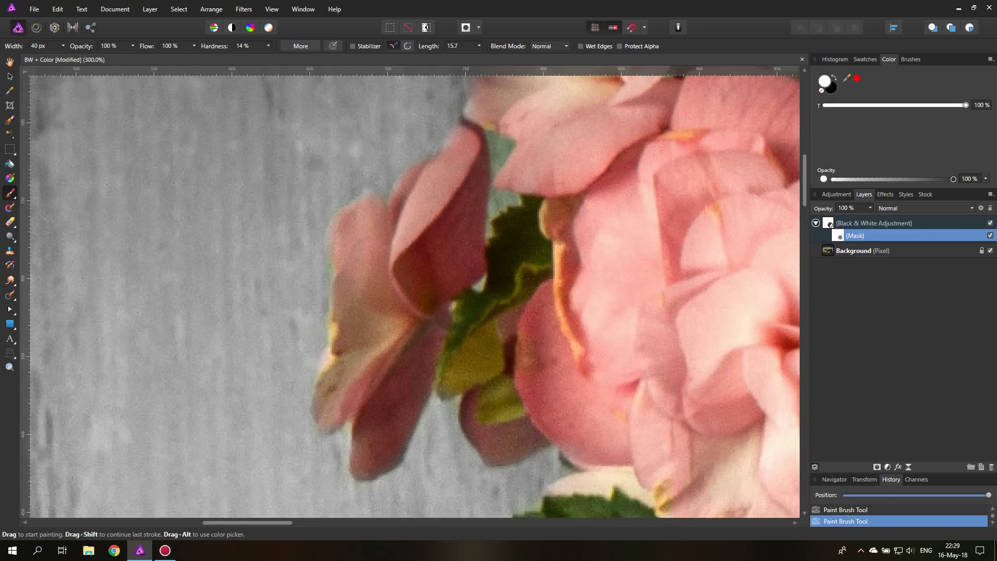
{"action": "key", "text": "space"}
{"action": "left_click_drag", "start_coordinate": [411, 150], "coordinate": [287, 300]}
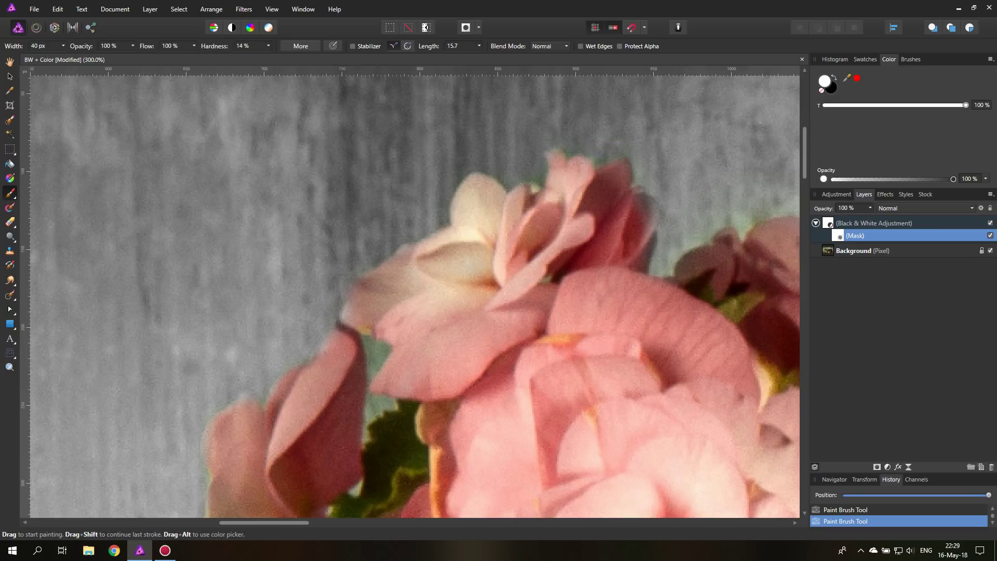
{"action": "left_click_drag", "start_coordinate": [674, 184], "coordinate": [253, 259]}
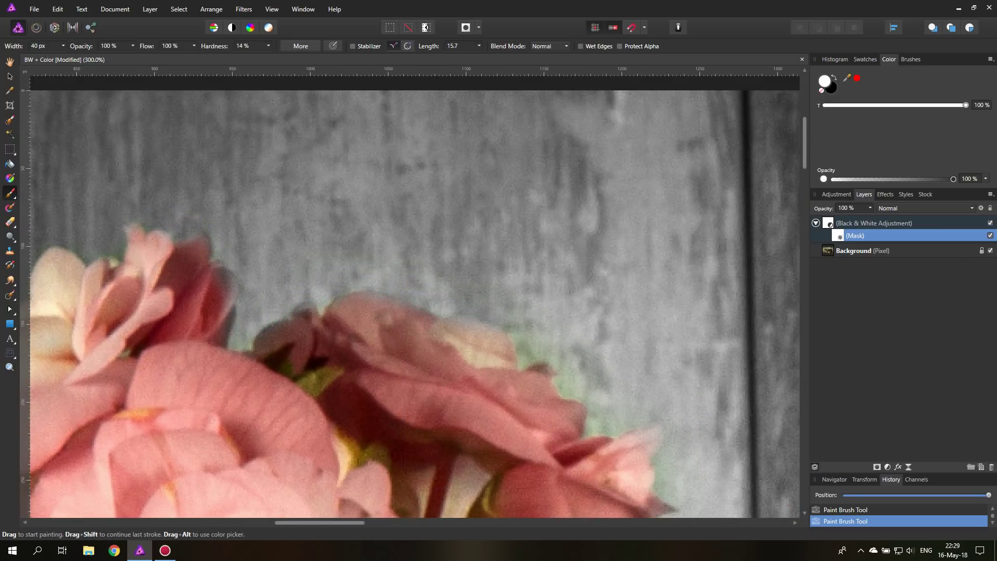
Paint white on the mask beneath the right-hand rosebud-shaped bloom and beside the petal below it to remove the green halo
{"action": "left_click_drag", "start_coordinate": [587, 411], "coordinate": [309, 182]}
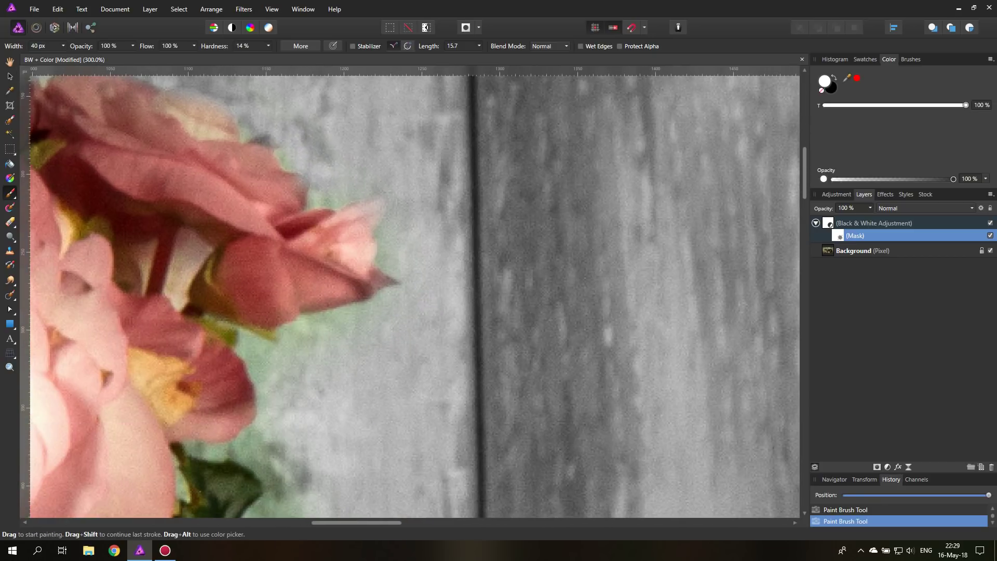
{"action": "left_click_drag", "start_coordinate": [360, 334], "coordinate": [345, 338]}
{"action": "mouse_move", "coordinate": [263, 344]}
{"action": "left_mouse_down"}
{"action": "mouse_move", "coordinate": [260, 448]}
{"action": "mouse_move", "coordinate": [244, 455]}
{"action": "left_mouse_up"}
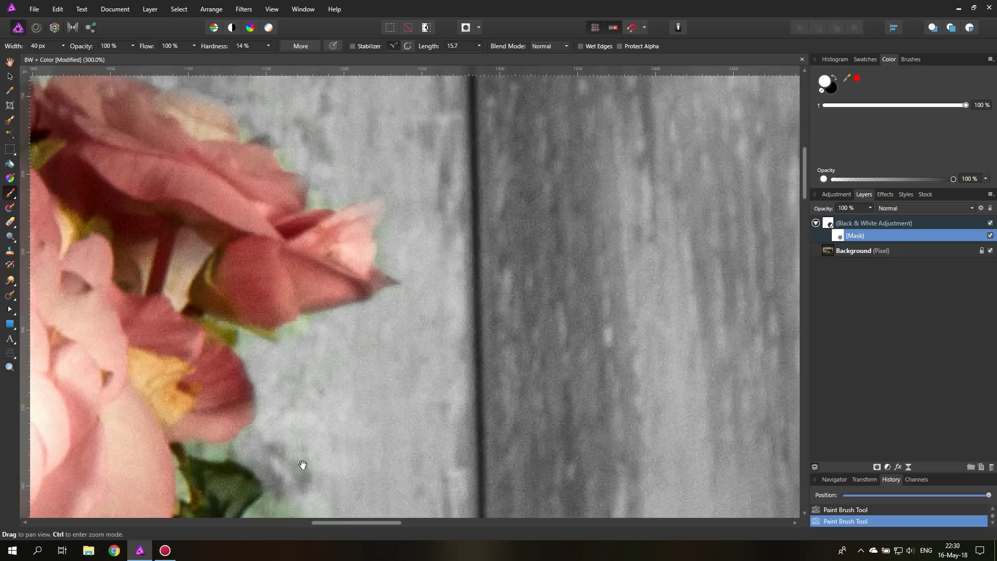
Paint white on the mask over the green-tinted wall inside the curve of the upper right leaf and above its tip
{"action": "left_click_drag", "start_coordinate": [303, 465], "coordinate": [426, 147]}
{"action": "mouse_move", "coordinate": [408, 182]}
{"action": "left_mouse_down"}
{"action": "mouse_move", "coordinate": [364, 293]}
{"action": "mouse_move", "coordinate": [435, 375]}
{"action": "mouse_move", "coordinate": [445, 357]}
{"action": "left_mouse_up"}
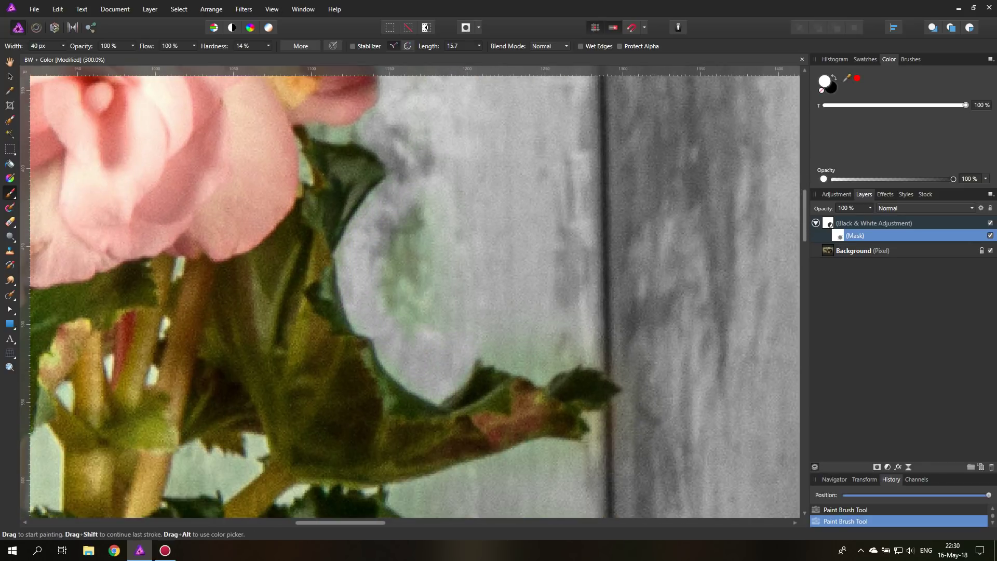
{"action": "left_click_drag", "start_coordinate": [413, 324], "coordinate": [412, 231]}
{"action": "left_click_drag", "start_coordinate": [485, 356], "coordinate": [557, 364]}
Paint white on the mask over the wall between the upper and middle right-hand leaves to turn it grey
{"action": "key", "text": "space"}
{"action": "left_click_drag", "start_coordinate": [449, 219], "coordinate": [489, 86]}
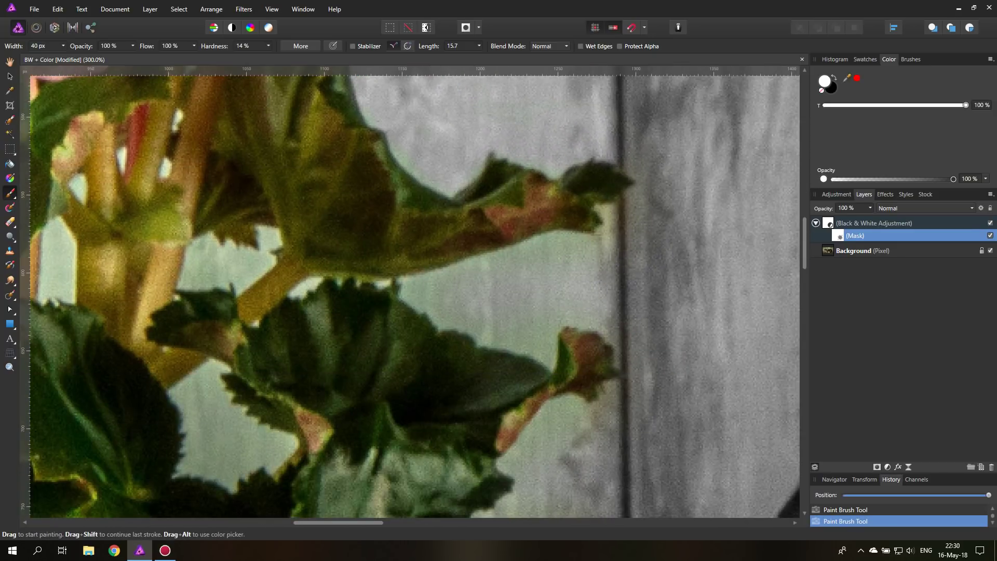
{"action": "left_click_drag", "start_coordinate": [426, 305], "coordinate": [537, 335]}
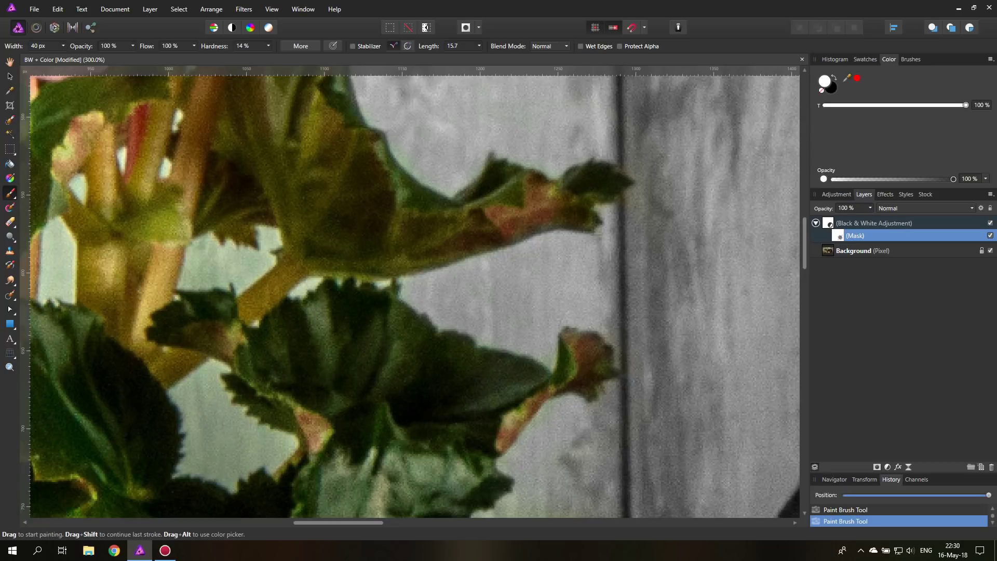
Paint white on the mask along the underside of the lower right leaves and above the pot's rim to clean the background
{"action": "left_click_drag", "start_coordinate": [593, 488], "coordinate": [469, 190]}
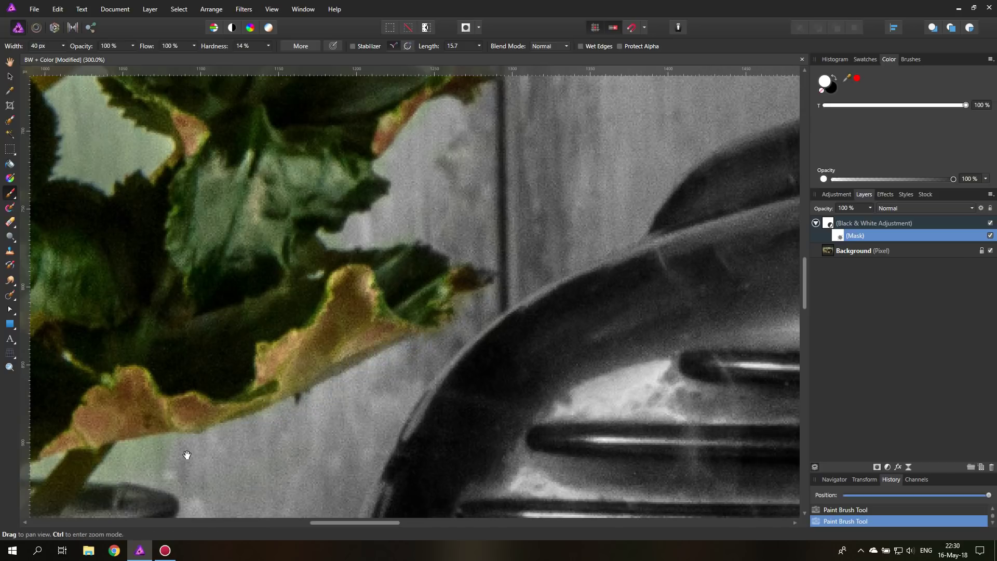
{"action": "left_click_drag", "start_coordinate": [185, 454], "coordinate": [441, 345]}
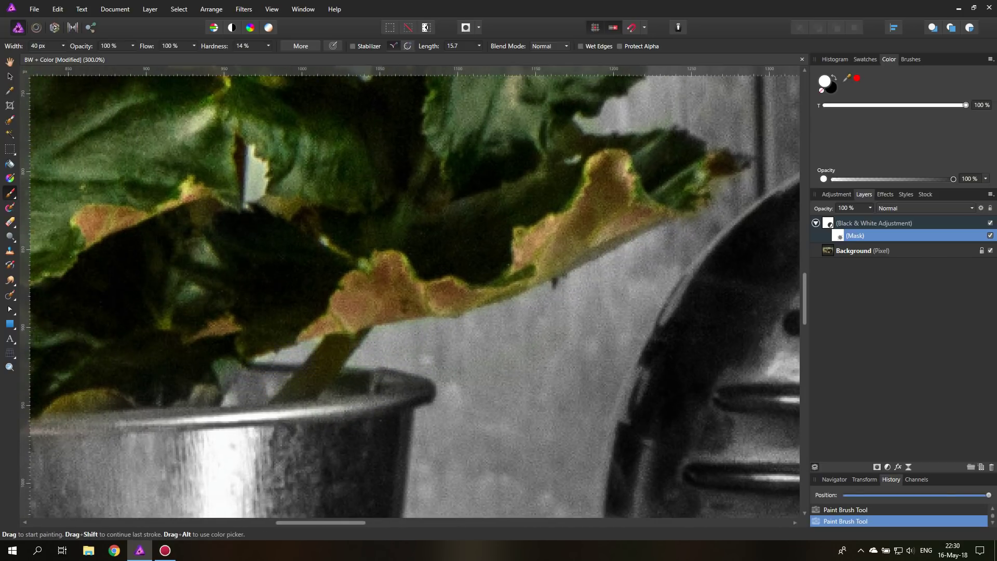
{"action": "left_click_drag", "start_coordinate": [220, 366], "coordinate": [453, 278]}
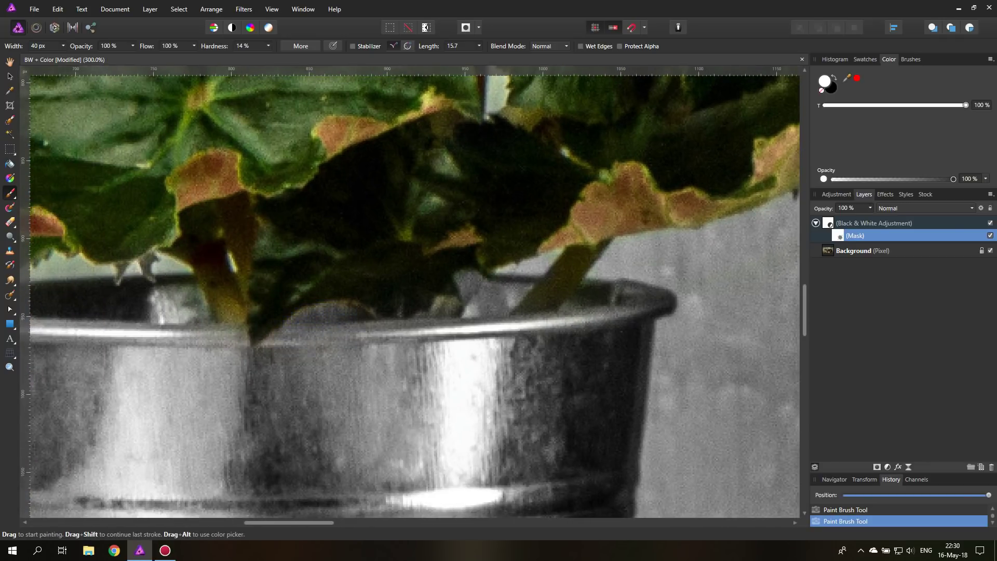
Set the brush width to 25 px and paint white over the wall gap below the slanting stem between the leaves
{"action": "mouse_move", "coordinate": [579, 131]}
{"action": "left_mouse_down"}
{"action": "mouse_move", "coordinate": [412, 396]}
{"action": "mouse_move", "coordinate": [419, 474]}
{"action": "left_mouse_up"}
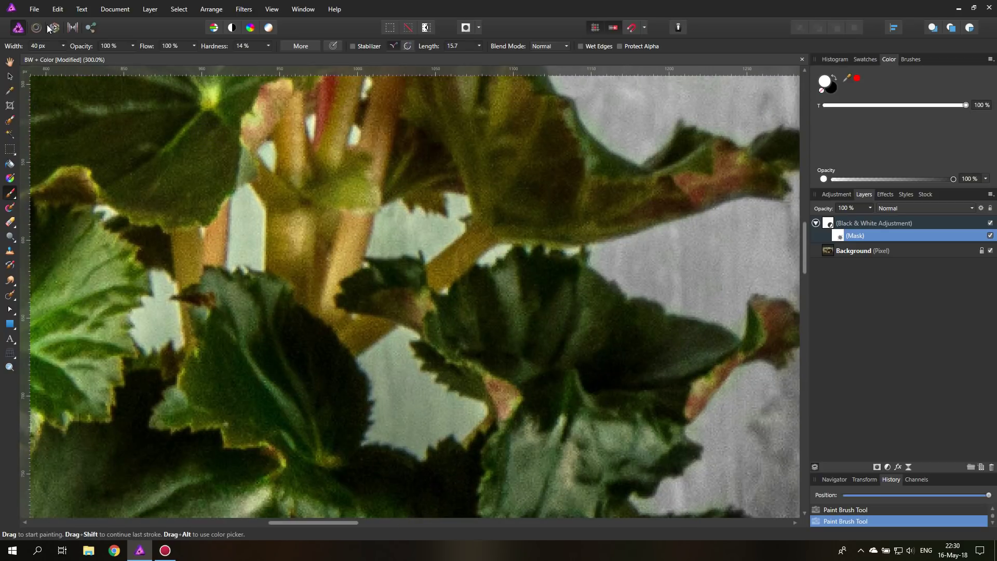
{"action": "left_click", "coordinate": [63, 46]}
{"action": "left_click_drag", "start_coordinate": [52, 54], "coordinate": [55, 55]}
{"action": "left_click", "coordinate": [64, 45]}
{"action": "mouse_move", "coordinate": [366, 372]}
{"action": "left_mouse_down"}
{"action": "mouse_move", "coordinate": [400, 338]}
{"action": "mouse_move", "coordinate": [434, 400]}
{"action": "mouse_move", "coordinate": [475, 414]}
{"action": "left_mouse_up"}
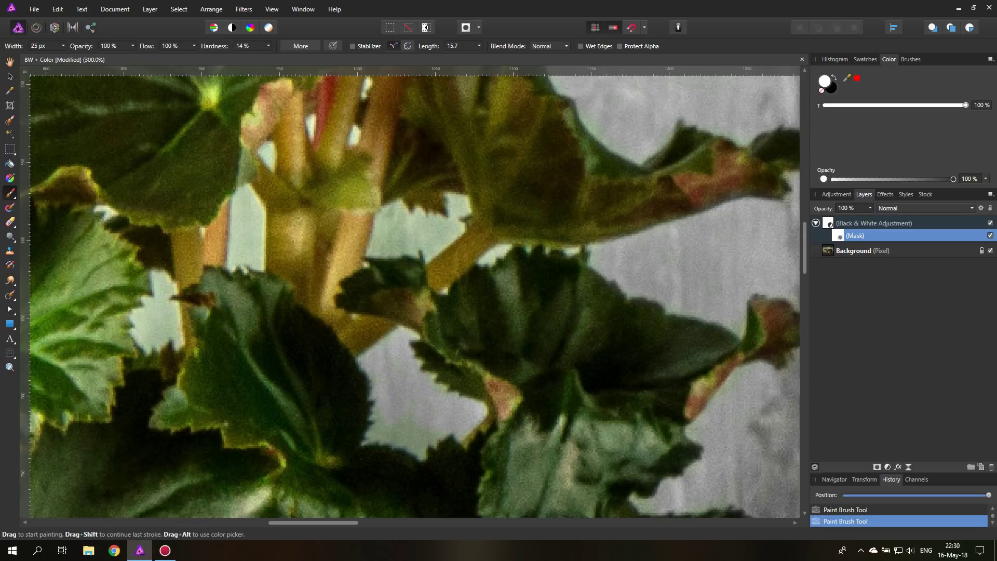
Paint white on the mask inside the remaining wall gaps between the stems and leaves to turn them grey
{"action": "key", "text": "space"}
{"action": "left_click_drag", "start_coordinate": [403, 379], "coordinate": [410, 436]}
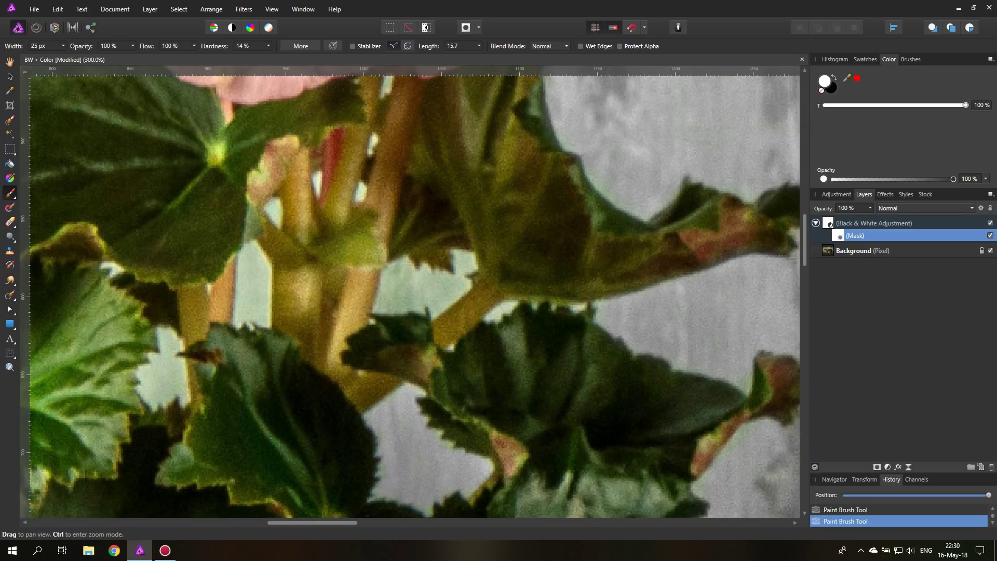
{"action": "mouse_move", "coordinate": [390, 295]}
{"action": "left_mouse_down"}
{"action": "mouse_move", "coordinate": [451, 280]}
{"action": "mouse_move", "coordinate": [455, 291]}
{"action": "left_mouse_up"}
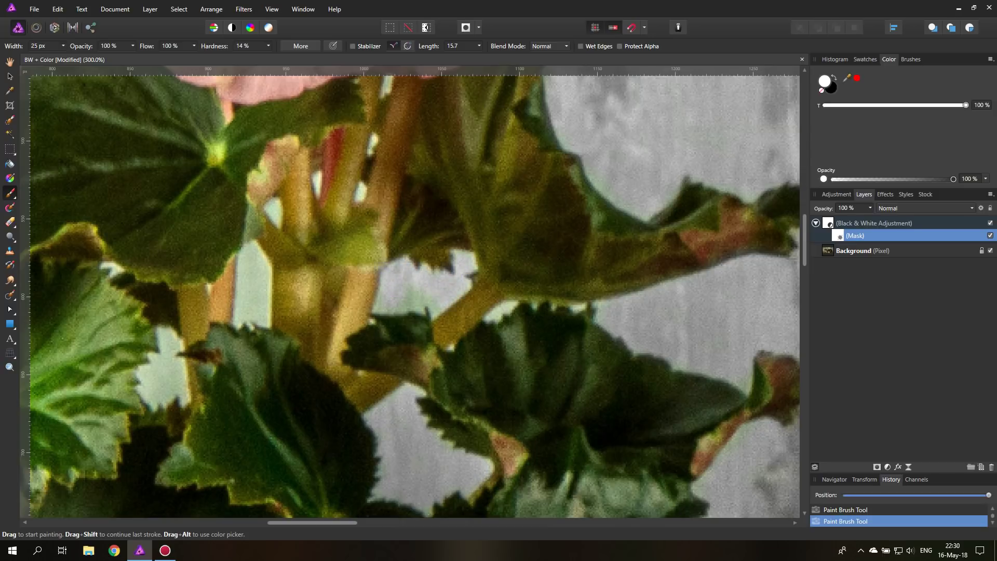
{"action": "key", "text": "space"}
{"action": "left_click_drag", "start_coordinate": [399, 270], "coordinate": [454, 293]}
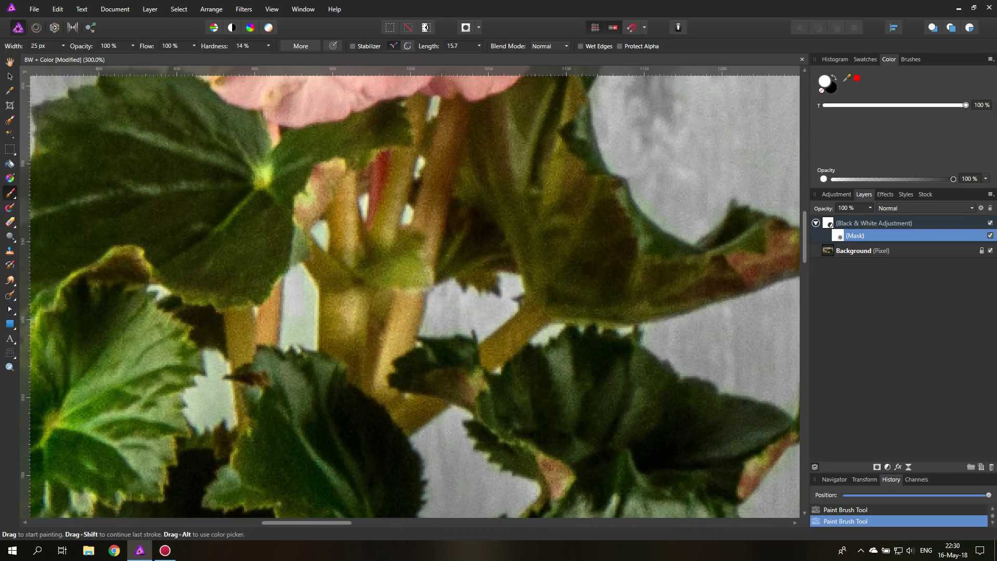
{"action": "mouse_move", "coordinate": [299, 302]}
{"action": "left_mouse_down"}
{"action": "mouse_move", "coordinate": [300, 335]}
{"action": "mouse_move", "coordinate": [336, 256]}
{"action": "left_mouse_up"}
{"action": "key", "text": "space"}
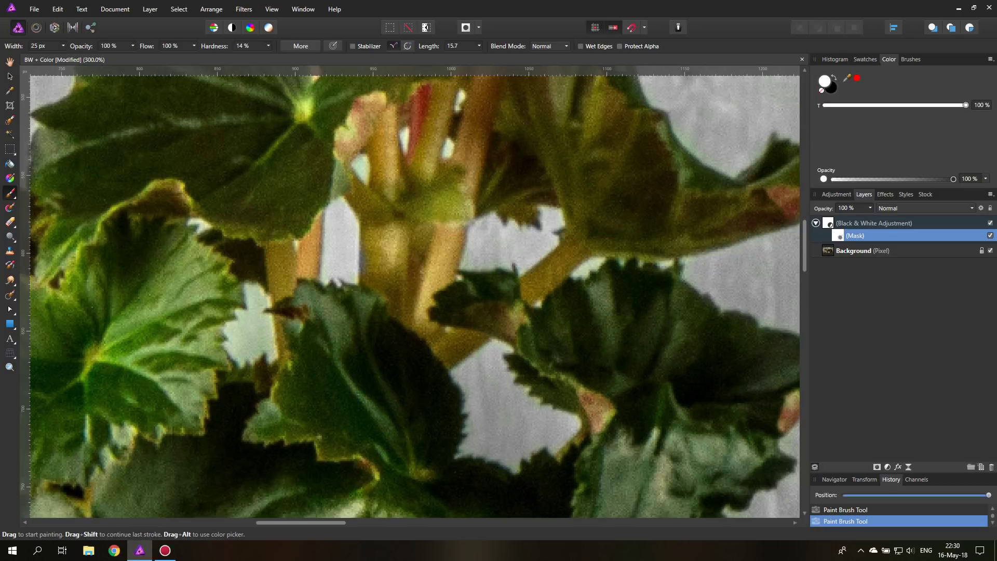
{"action": "left_click_drag", "start_coordinate": [252, 303], "coordinate": [254, 343]}
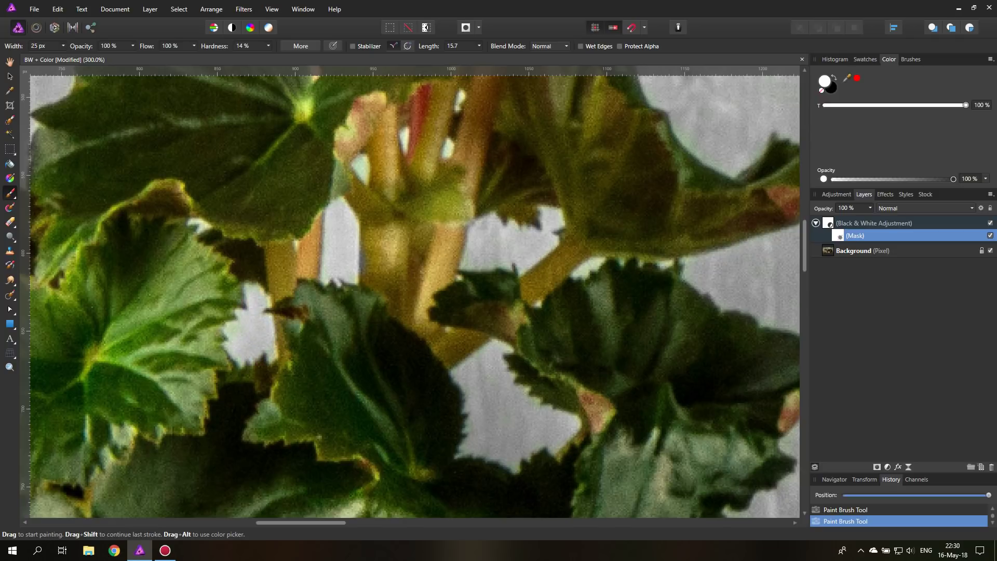
Paint black on the mask over the round hub of the radio dial's pointer to restore its red colour
{"action": "left_click", "coordinate": [835, 77]}
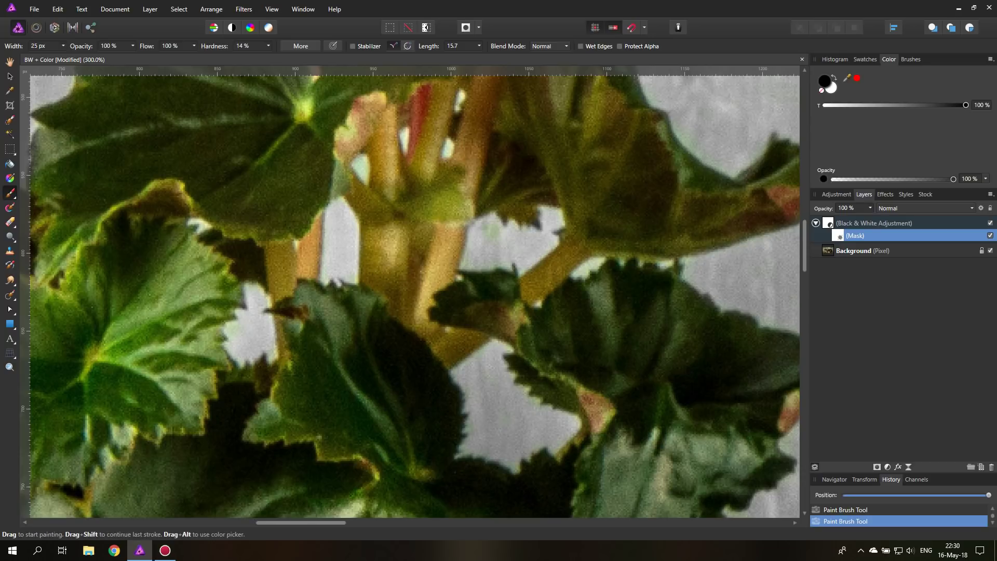
{"action": "key", "text": "ctrl+0"}
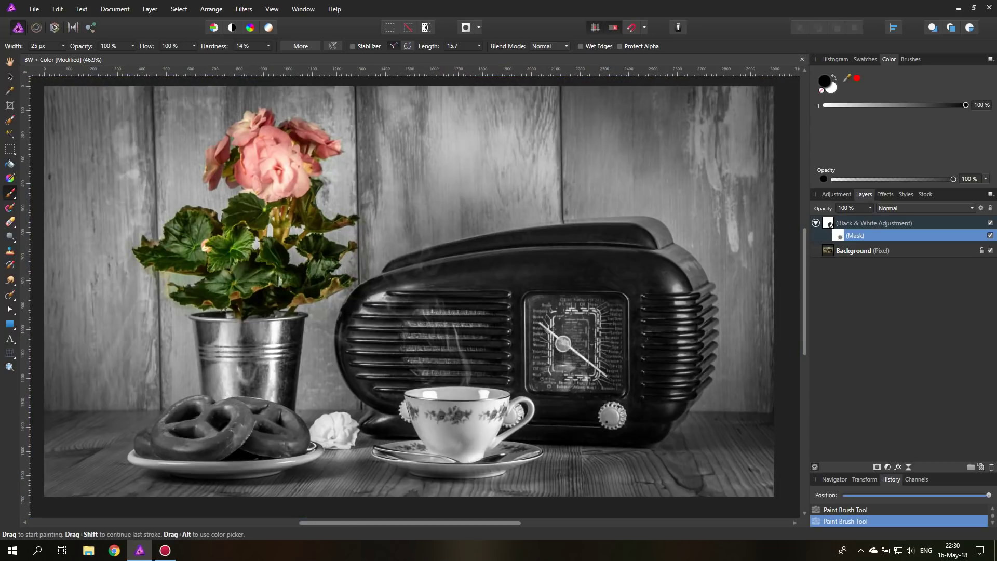
{"action": "left_click", "coordinate": [10, 367]}
{"action": "left_click", "coordinate": [583, 346]}
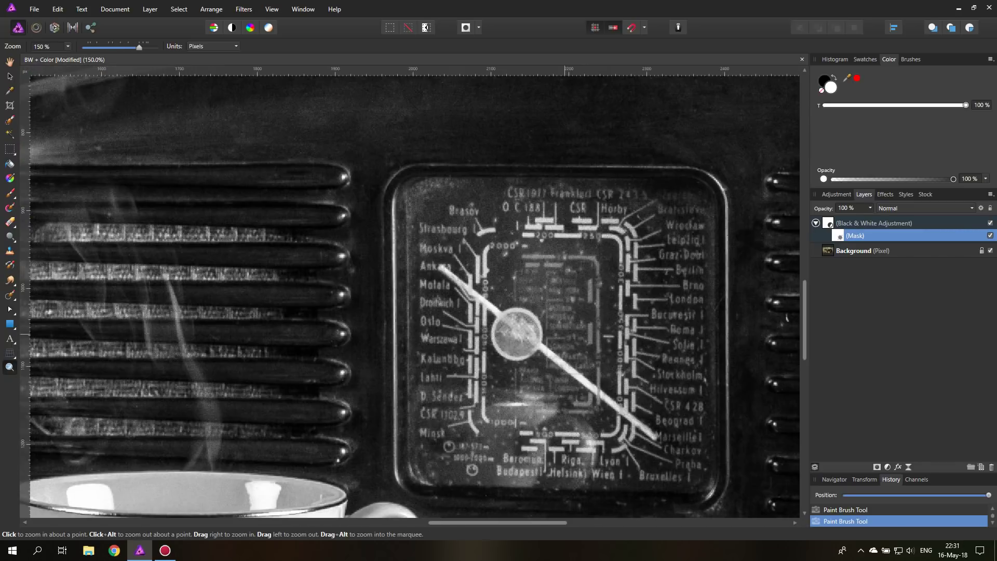
{"action": "left_click", "coordinate": [583, 346]}
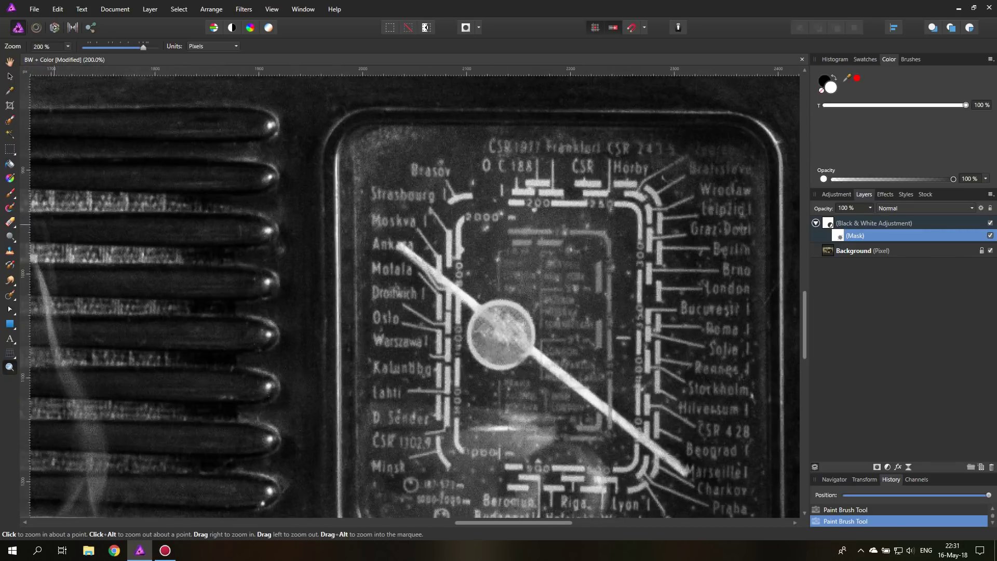
{"action": "left_click", "coordinate": [10, 193]}
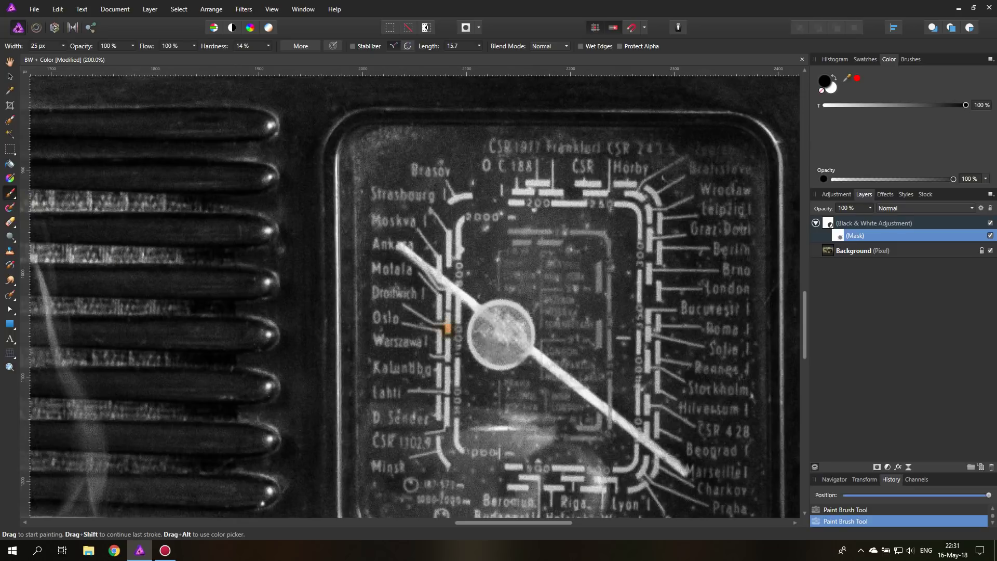
{"action": "mouse_move", "coordinate": [448, 328]}
{"action": "left_mouse_down"}
{"action": "mouse_move", "coordinate": [488, 337]}
{"action": "mouse_move", "coordinate": [501, 316]}
{"action": "mouse_move", "coordinate": [475, 340]}
{"action": "mouse_move", "coordinate": [520, 327]}
{"action": "mouse_move", "coordinate": [489, 330]}
{"action": "mouse_move", "coordinate": [508, 309]}
{"action": "mouse_move", "coordinate": [508, 341]}
{"action": "mouse_move", "coordinate": [530, 326]}
{"action": "mouse_move", "coordinate": [509, 364]}
{"action": "mouse_move", "coordinate": [477, 355]}
{"action": "mouse_move", "coordinate": [501, 341]}
{"action": "mouse_move", "coordinate": [488, 308]}
{"action": "left_mouse_up"}
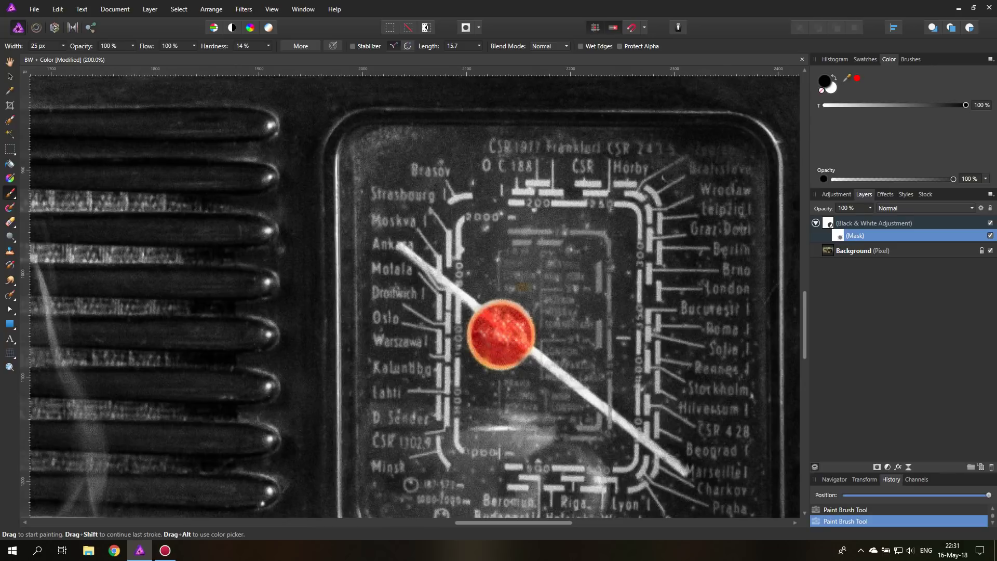
Paint black on the mask over the radio dial's inner frame lines and lettering to bring back their red
{"action": "mouse_move", "coordinate": [509, 231]}
{"action": "left_mouse_down"}
{"action": "mouse_move", "coordinate": [603, 231]}
{"action": "mouse_move", "coordinate": [609, 403]}
{"action": "left_mouse_up"}
{"action": "mouse_move", "coordinate": [599, 349]}
{"action": "left_mouse_down"}
{"action": "mouse_move", "coordinate": [599, 261]}
{"action": "mouse_move", "coordinate": [514, 243]}
{"action": "left_mouse_up"}
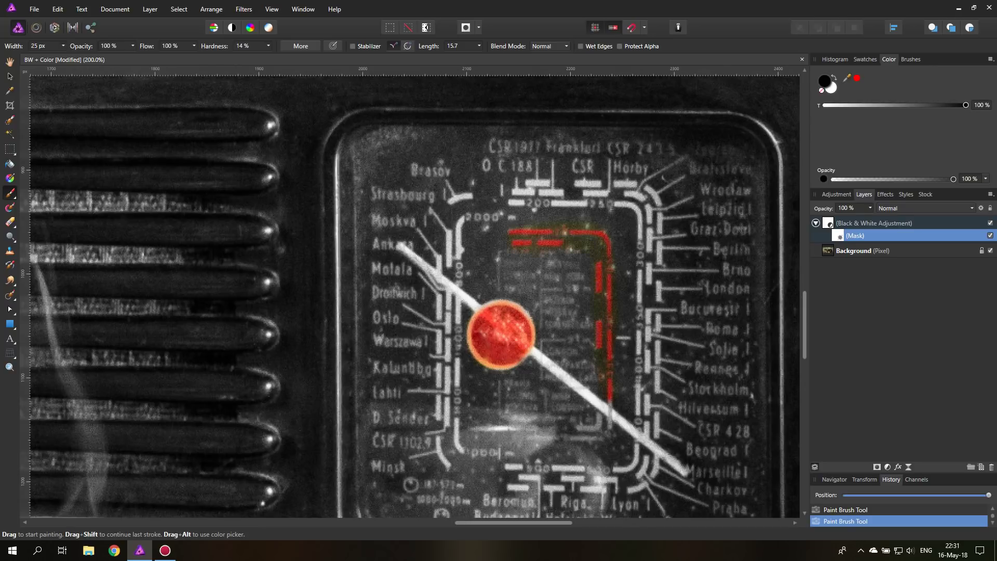
{"action": "scroll", "coordinate": [410, 291], "scroll_direction": "down", "scroll_amount": 3}
{"action": "mouse_move", "coordinate": [459, 268]}
{"action": "left_mouse_down"}
{"action": "mouse_move", "coordinate": [483, 306]}
{"action": "mouse_move", "coordinate": [551, 312]}
{"action": "mouse_move", "coordinate": [561, 299]}
{"action": "mouse_move", "coordinate": [514, 322]}
{"action": "mouse_move", "coordinate": [492, 317]}
{"action": "mouse_move", "coordinate": [540, 294]}
{"action": "mouse_move", "coordinate": [527, 283]}
{"action": "mouse_move", "coordinate": [480, 284]}
{"action": "mouse_move", "coordinate": [482, 267]}
{"action": "mouse_move", "coordinate": [470, 267]}
{"action": "mouse_move", "coordinate": [532, 238]}
{"action": "mouse_move", "coordinate": [554, 249]}
{"action": "mouse_move", "coordinate": [551, 263]}
{"action": "mouse_move", "coordinate": [526, 227]}
{"action": "mouse_move", "coordinate": [540, 207]}
{"action": "mouse_move", "coordinate": [507, 183]}
{"action": "mouse_move", "coordinate": [503, 139]}
{"action": "mouse_move", "coordinate": [535, 161]}
{"action": "mouse_move", "coordinate": [480, 160]}
{"action": "left_mouse_up"}
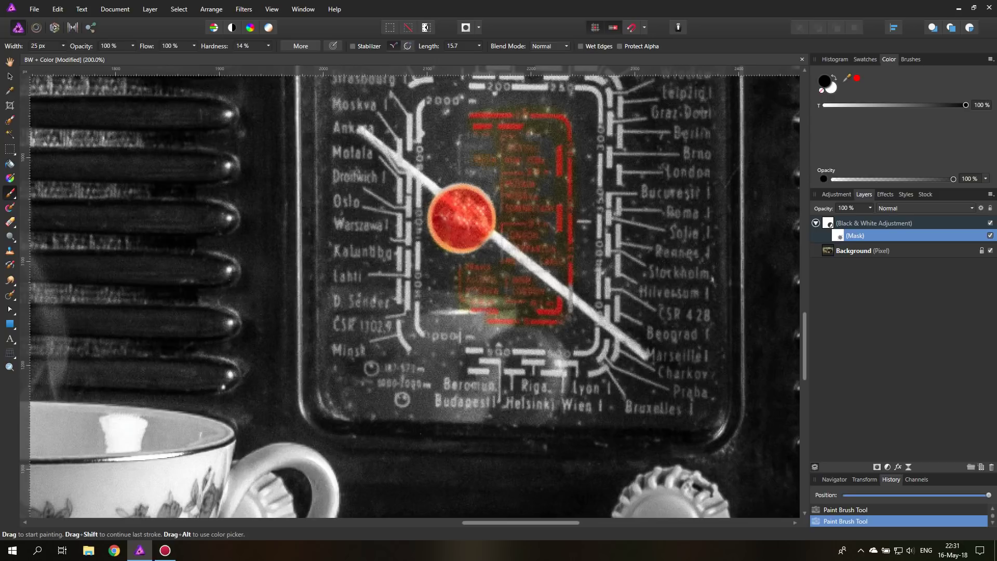
Set the brush to white with a width of 14 px and clean the mask around the dial's red inner markings
{"action": "left_click", "coordinate": [835, 77]}
{"action": "left_click_drag", "start_coordinate": [63, 46], "coordinate": [58, 59]}
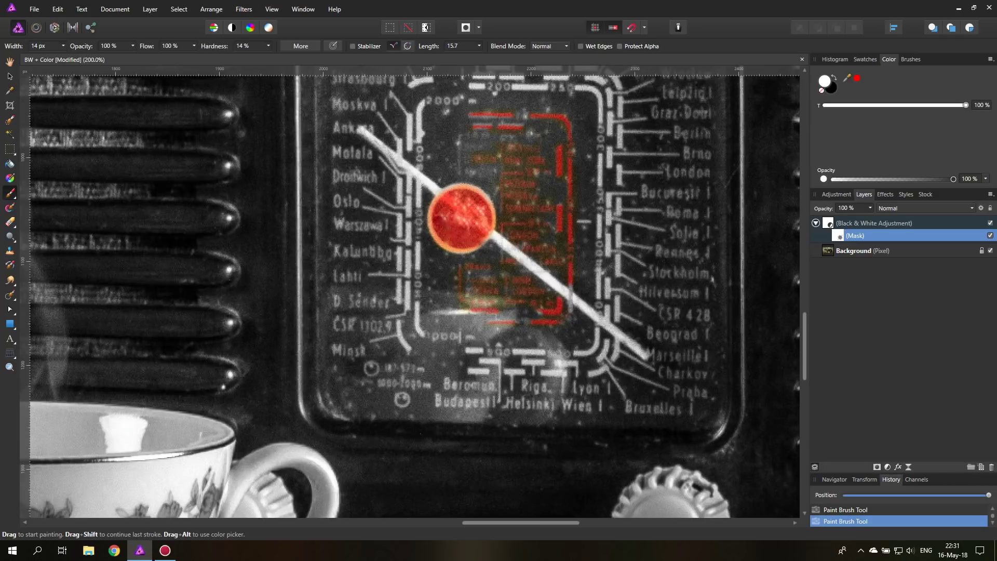
{"action": "key", "text": "ctrl+0"}
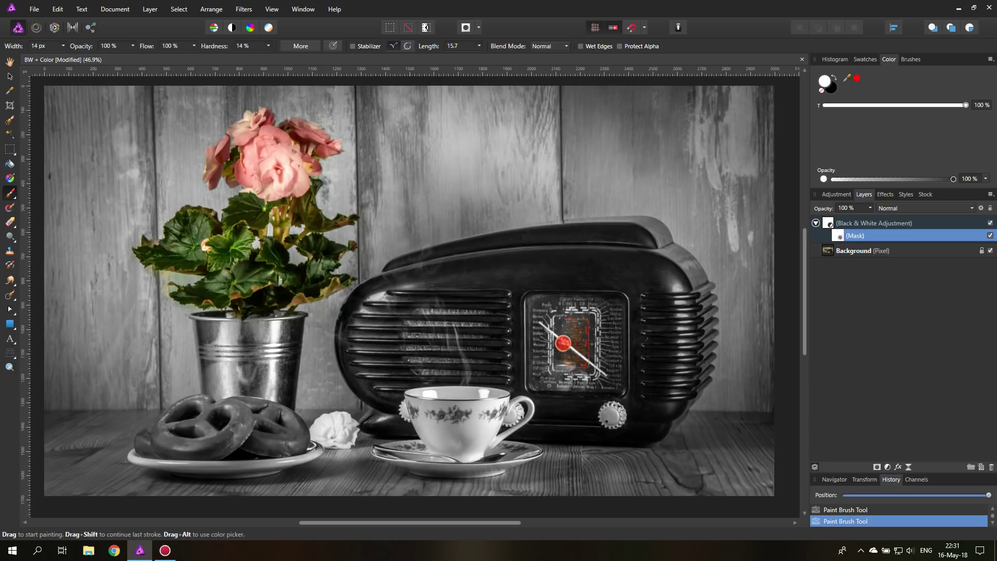
Add an HSL adjustment above the Black & White adjustment
{"action": "left_click", "coordinate": [841, 224]}
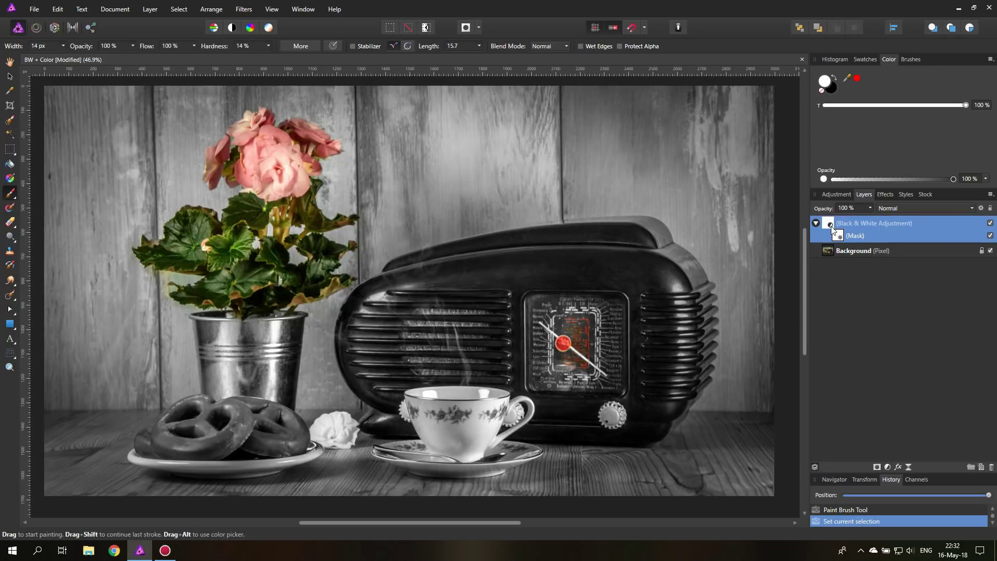
{"action": "left_click", "coordinate": [887, 468]}
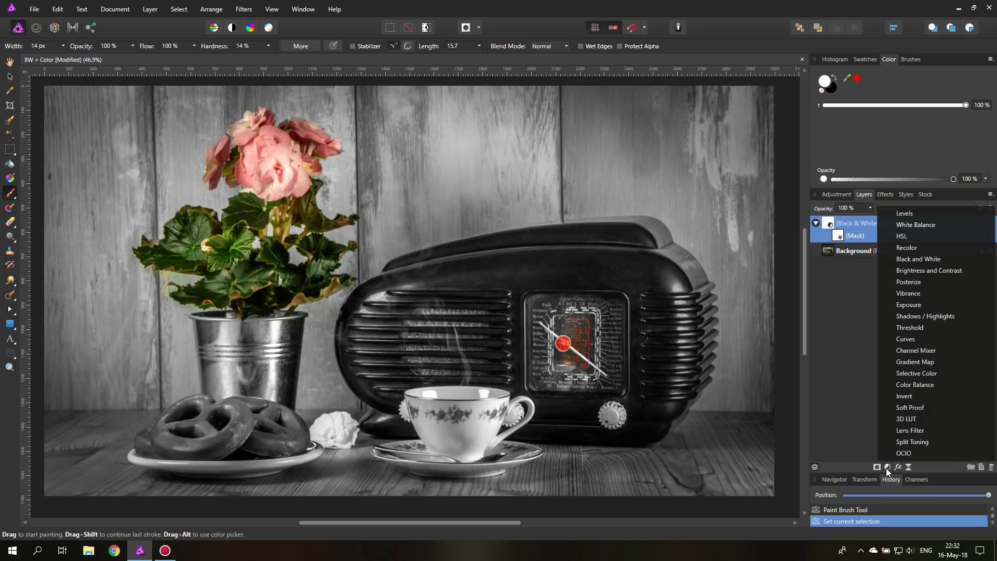
{"action": "left_click", "coordinate": [907, 238]}
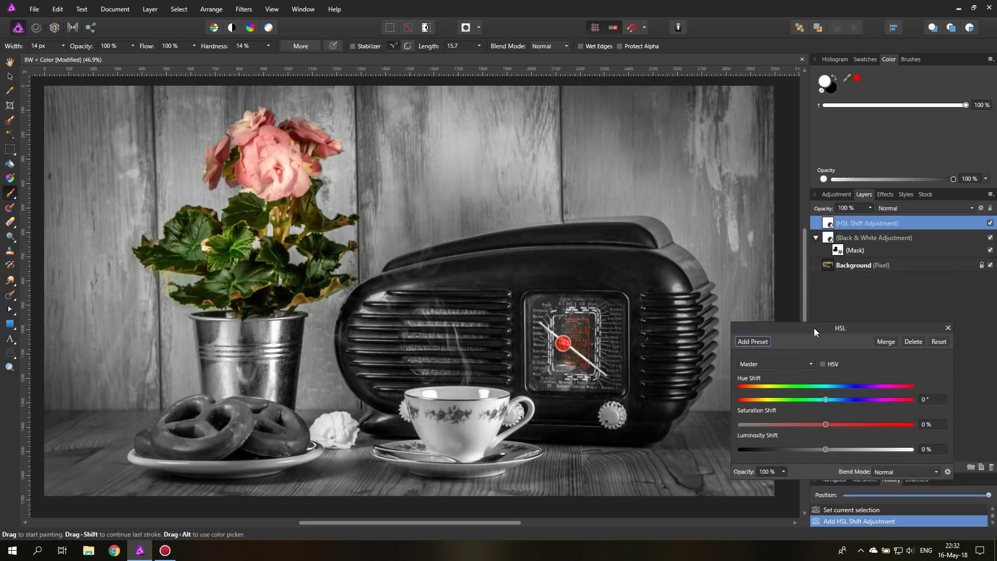
Set the HSL adjustment's master saturation shift to -40 % and its hue shift to 14.8°
{"action": "left_click_drag", "start_coordinate": [814, 332], "coordinate": [726, 279]}
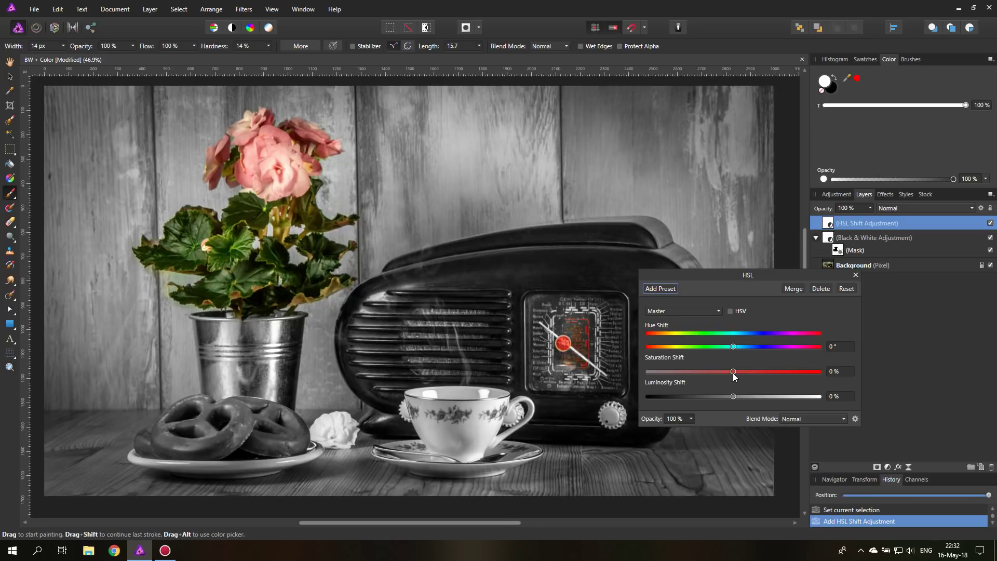
{"action": "left_click_drag", "start_coordinate": [733, 373], "coordinate": [704, 372]}
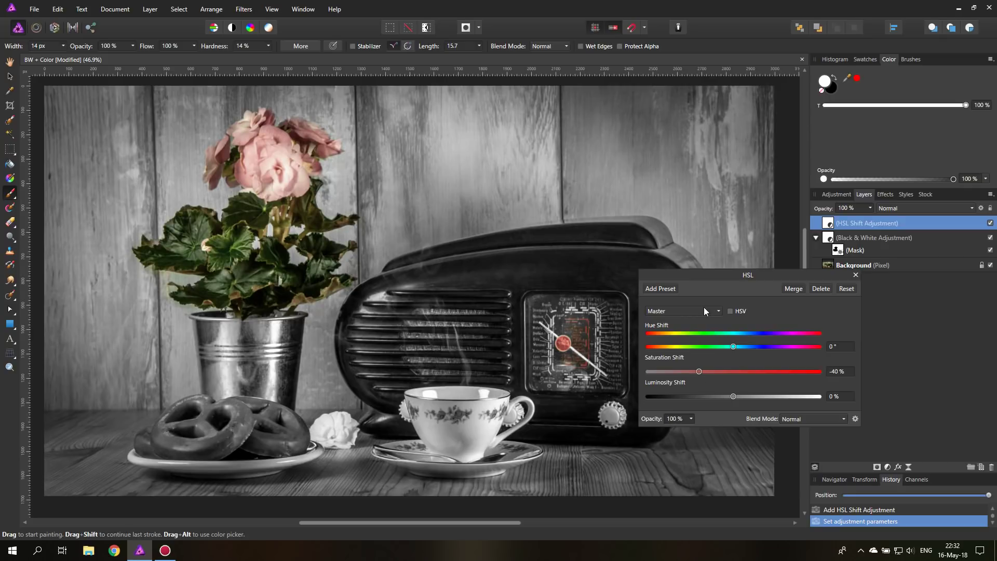
{"action": "left_click_drag", "start_coordinate": [689, 275], "coordinate": [696, 301]}
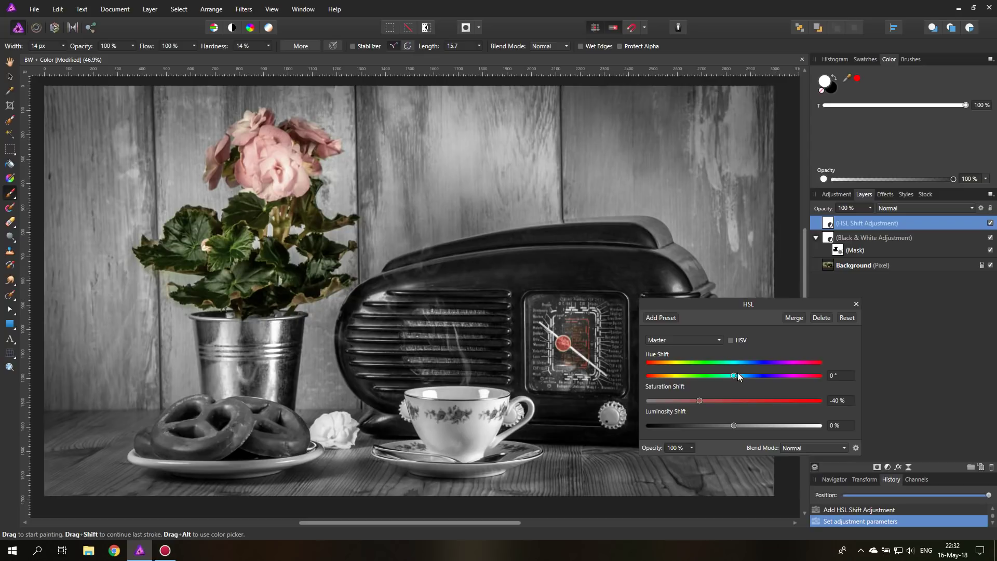
{"action": "left_click_drag", "start_coordinate": [734, 376], "coordinate": [741, 376]}
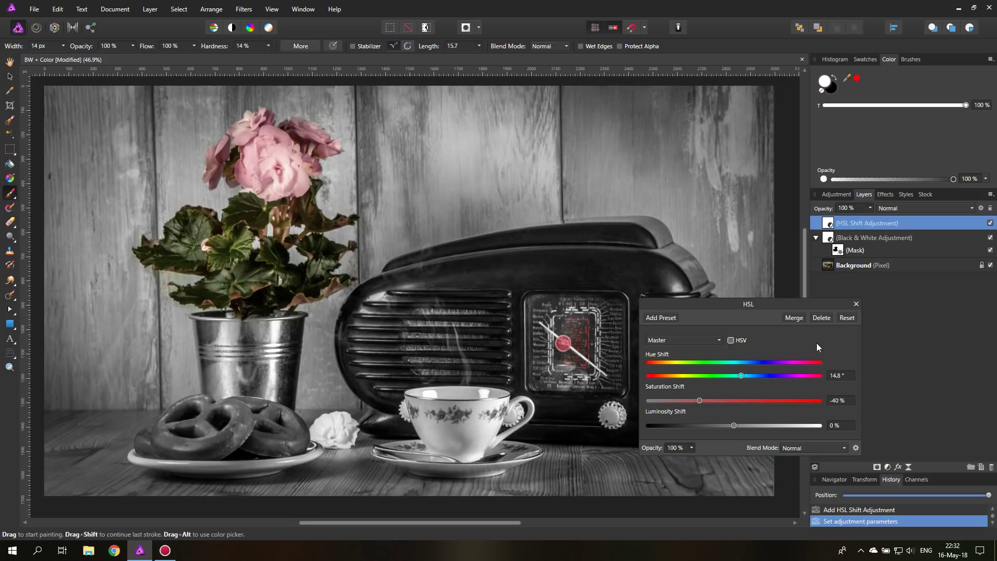
{"action": "left_click_drag", "start_coordinate": [709, 310], "coordinate": [597, 325]}
{"action": "left_click", "coordinate": [776, 324]}
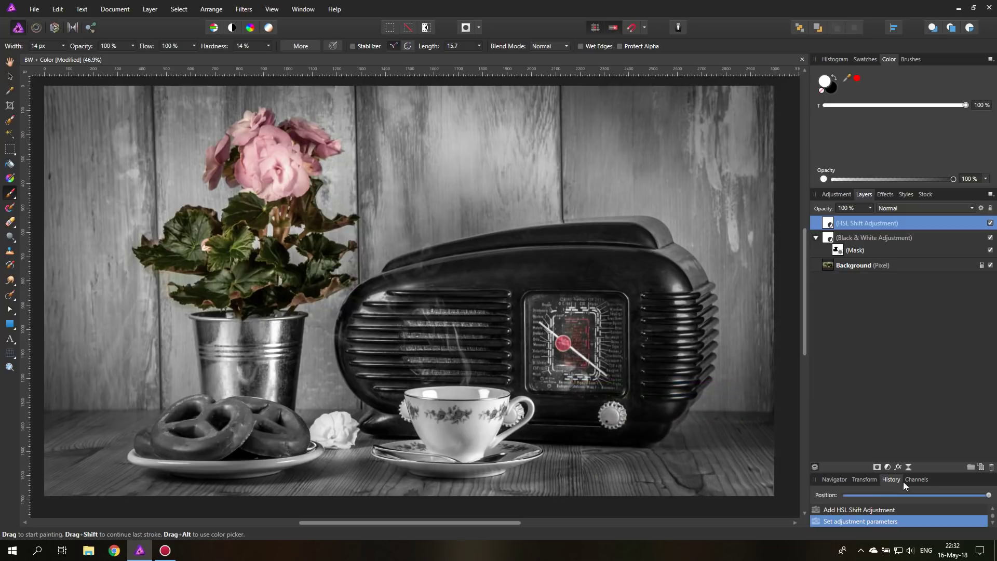
Add a Color Balance adjustment with midtones at Cyan / Red -14 %, Magenta / Green -16 % and Yellow / Blue 16 %
{"action": "left_click", "coordinate": [888, 468]}
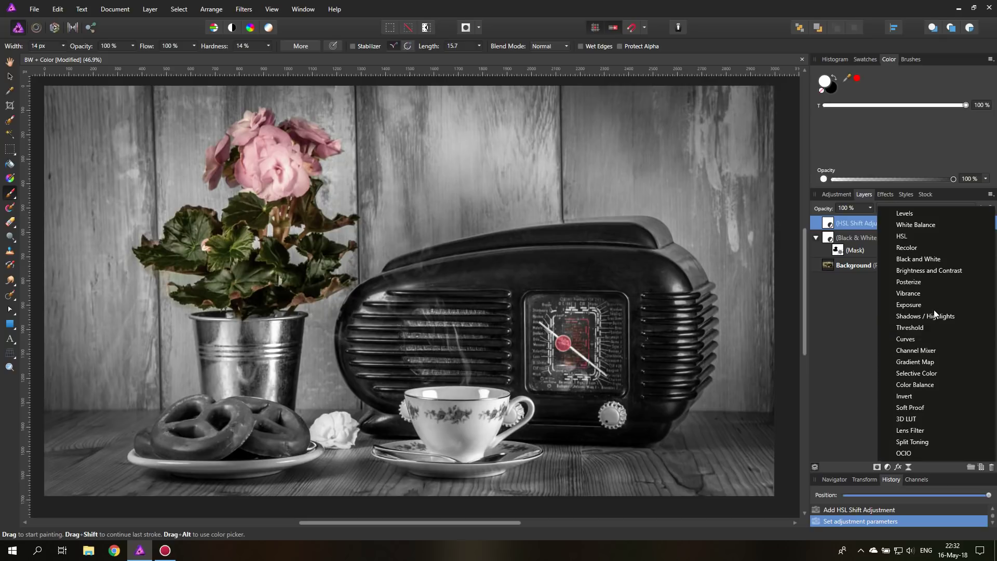
{"action": "left_click", "coordinate": [921, 385]}
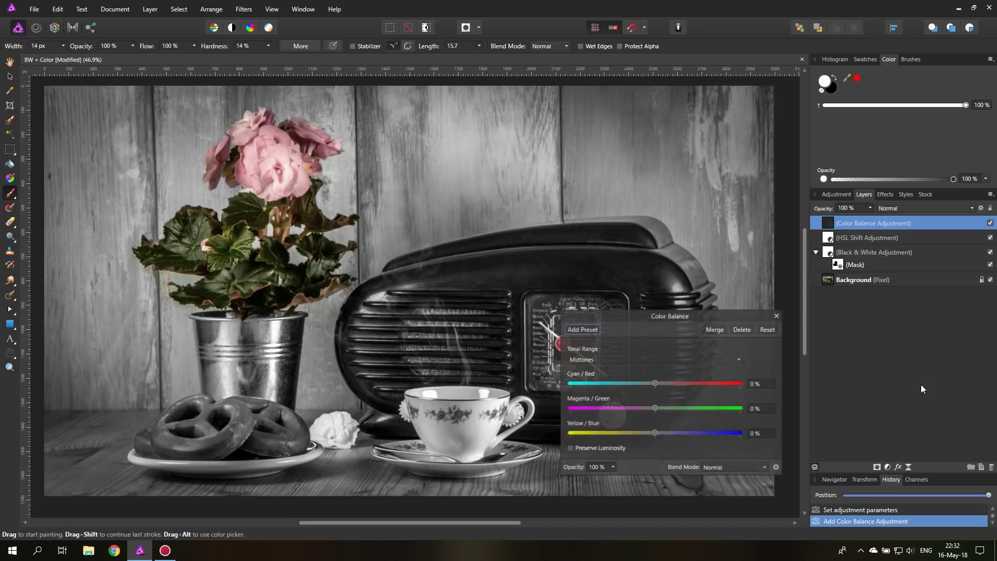
{"action": "left_click_drag", "start_coordinate": [609, 319], "coordinate": [600, 341]}
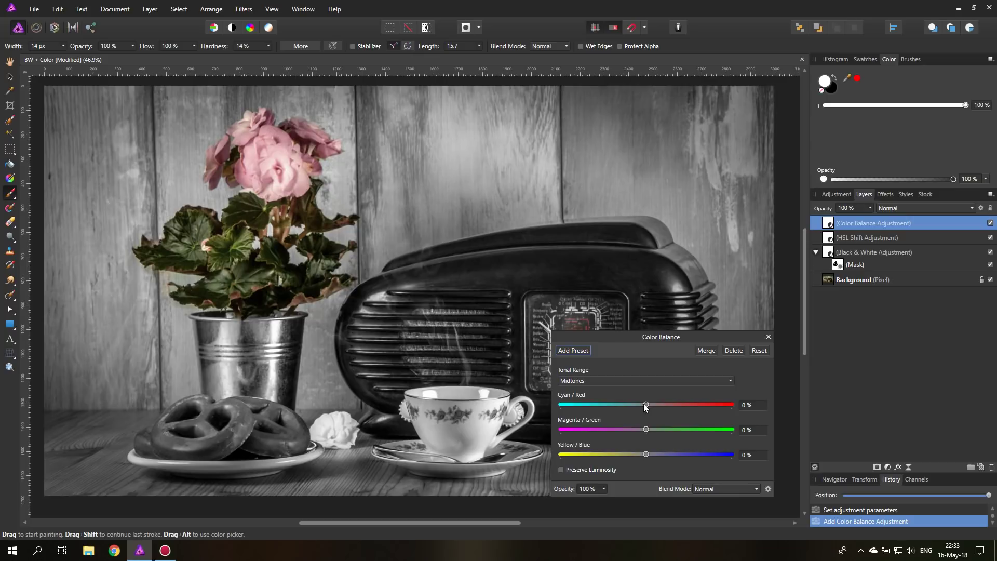
{"action": "left_click_drag", "start_coordinate": [644, 404], "coordinate": [659, 456]}
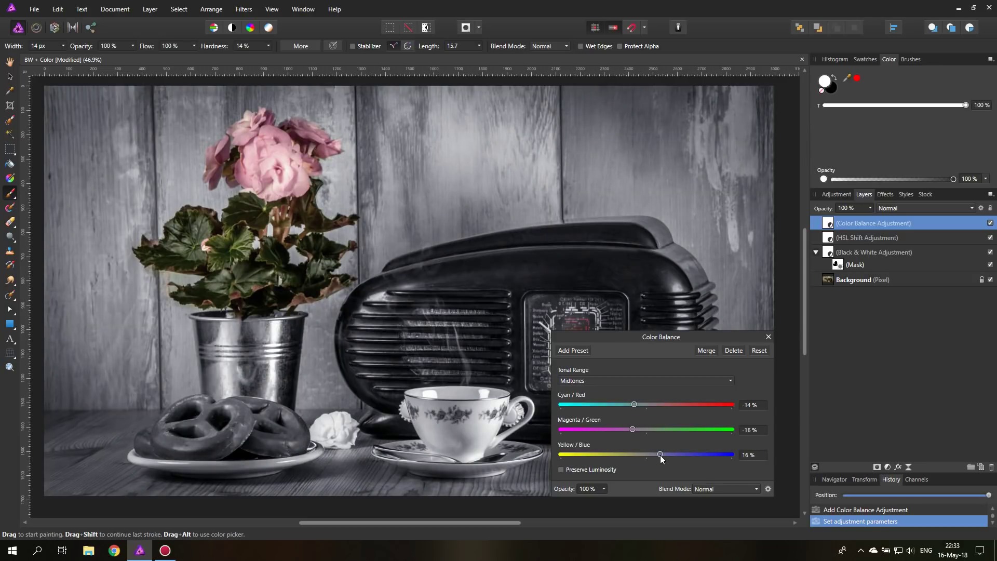
Set the midtones' Yellow / Blue balance to 18 % and compare the photo with the Color Balance adjustment hidden and shown
{"action": "left_click_drag", "start_coordinate": [616, 346], "coordinate": [707, 345]}
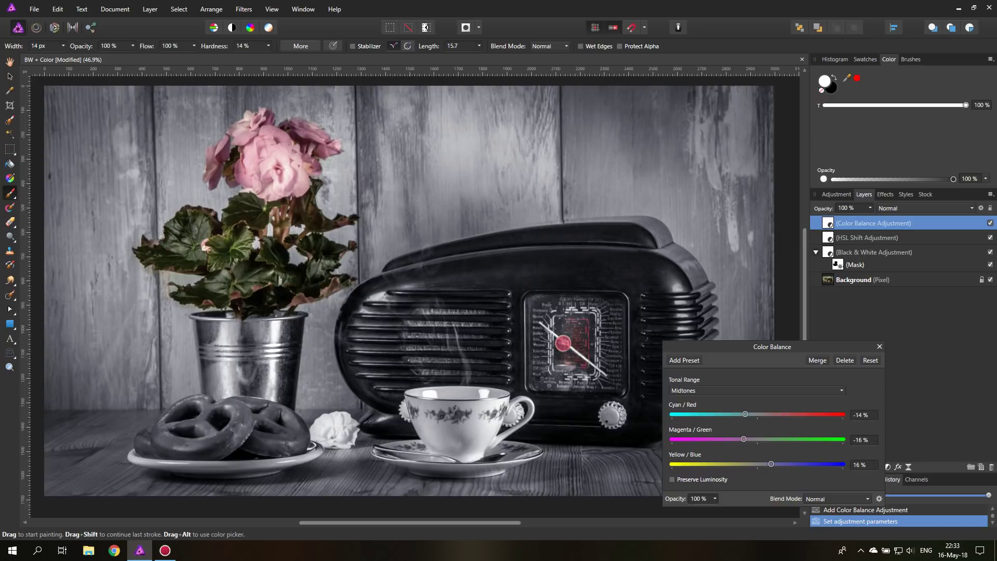
{"action": "mouse_move", "coordinate": [702, 347]}
{"action": "left_mouse_down"}
{"action": "mouse_move", "coordinate": [687, 347]}
{"action": "mouse_move", "coordinate": [701, 345]}
{"action": "left_mouse_up"}
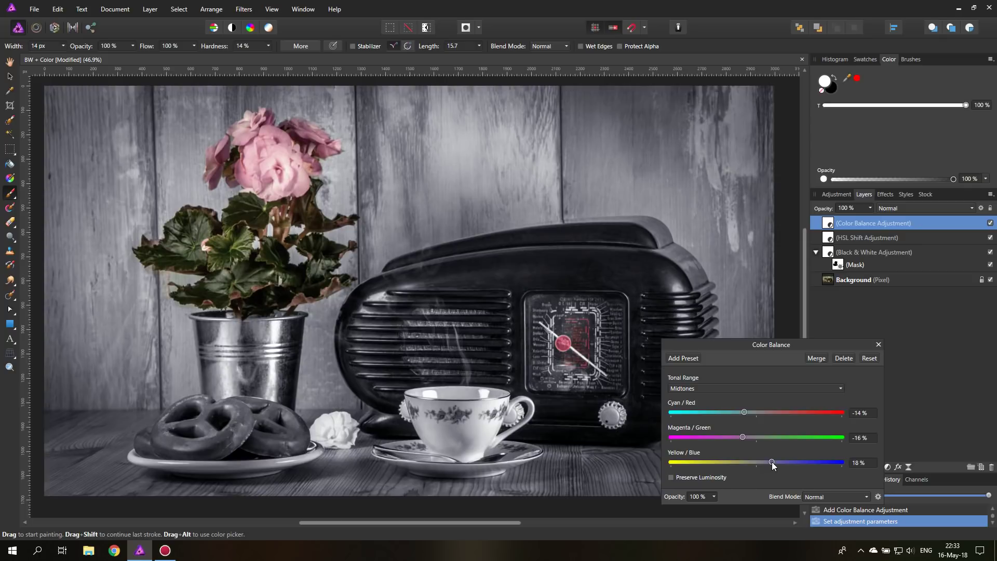
{"action": "left_click_drag", "start_coordinate": [725, 345], "coordinate": [668, 375]}
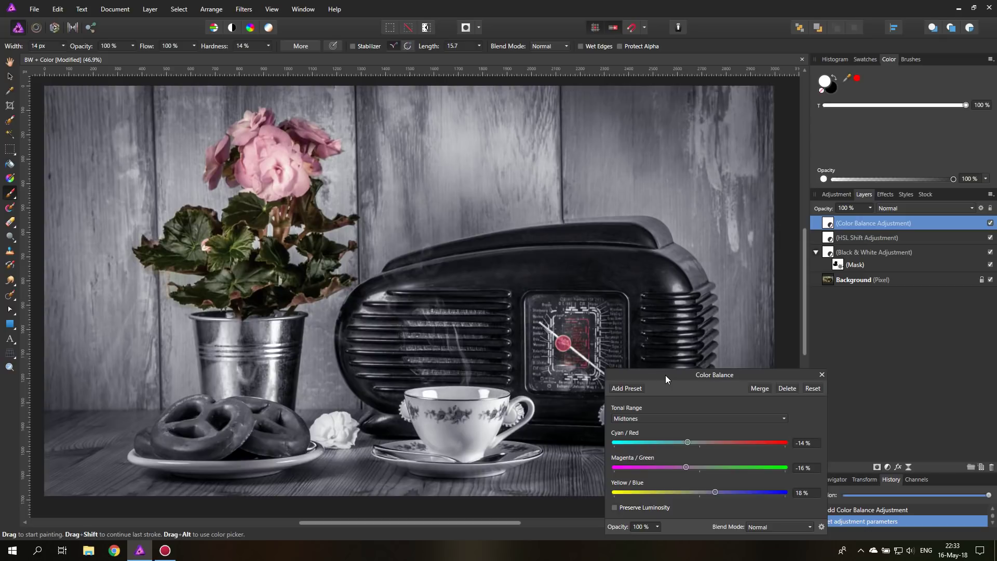
{"action": "left_click", "coordinate": [822, 374]}
{"action": "left_click", "coordinate": [991, 224]}
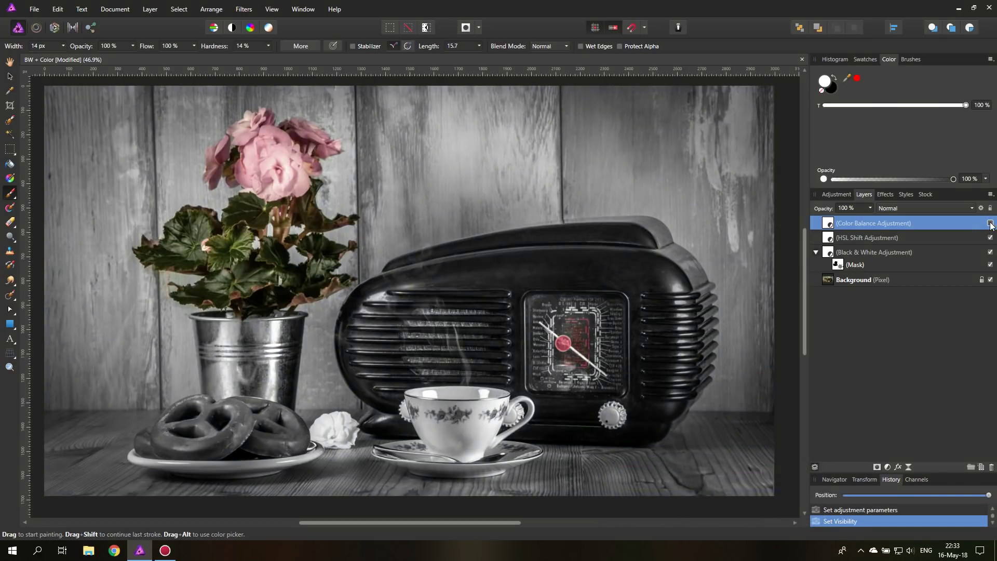
{"action": "left_click", "coordinate": [991, 224]}
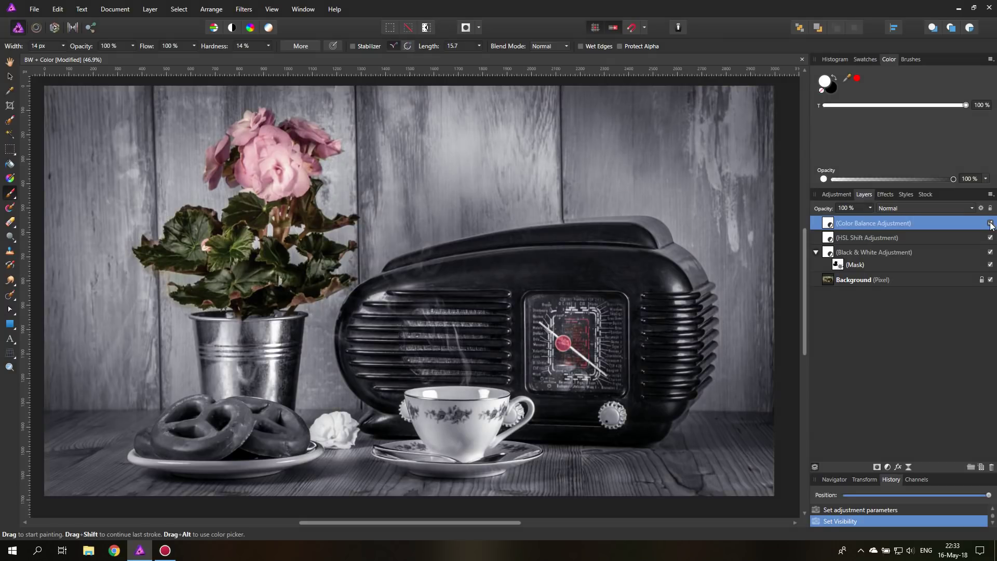